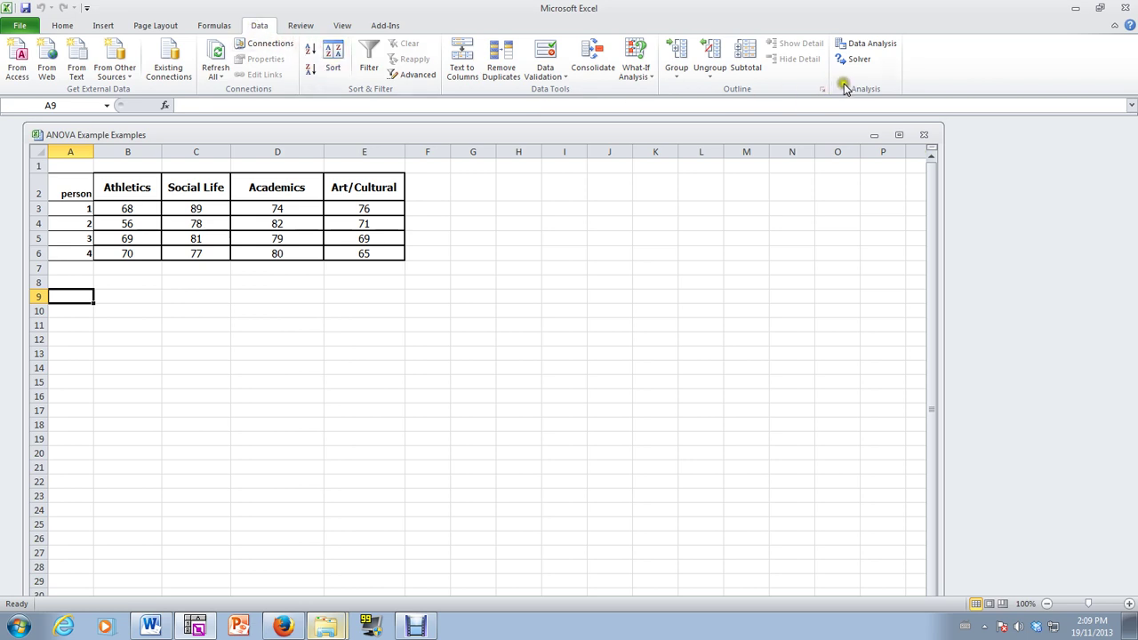
Step: Choose Anova: Single Factor from the Data Analysis tools
left_click(874, 44)
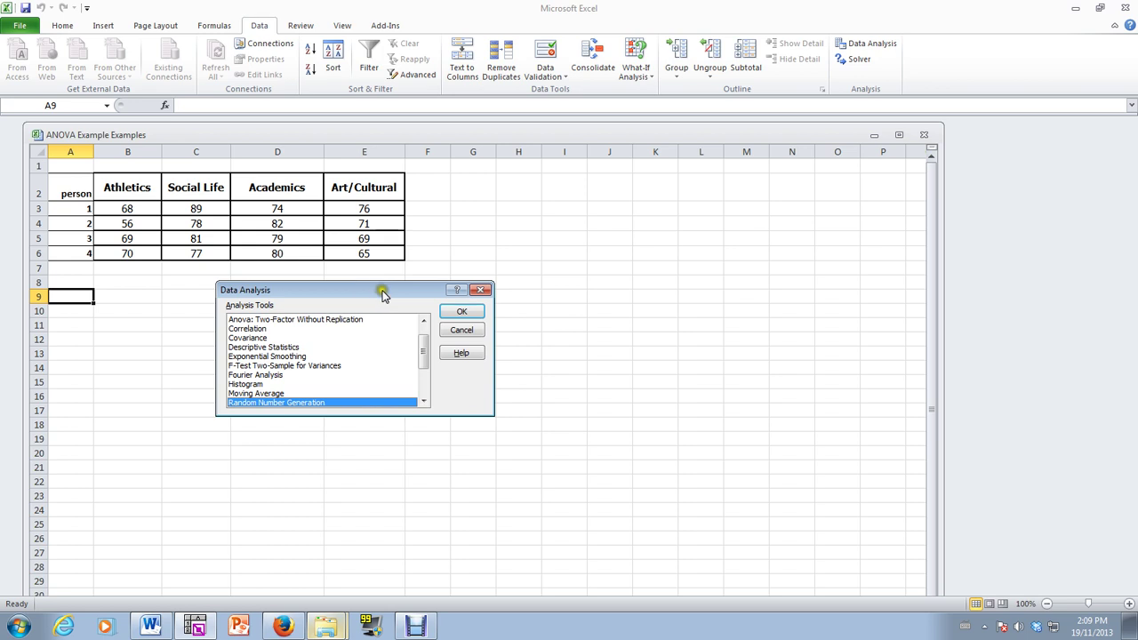
left_click_drag(384, 290, 702, 188)
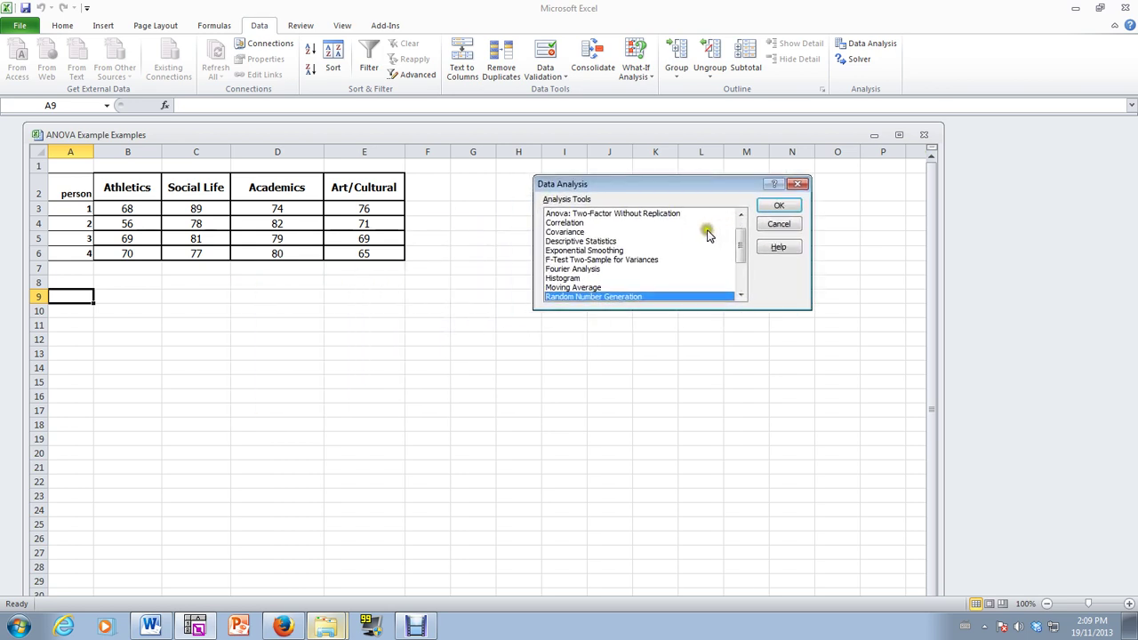
scroll(689, 242, "up", 1)
left_click(565, 216)
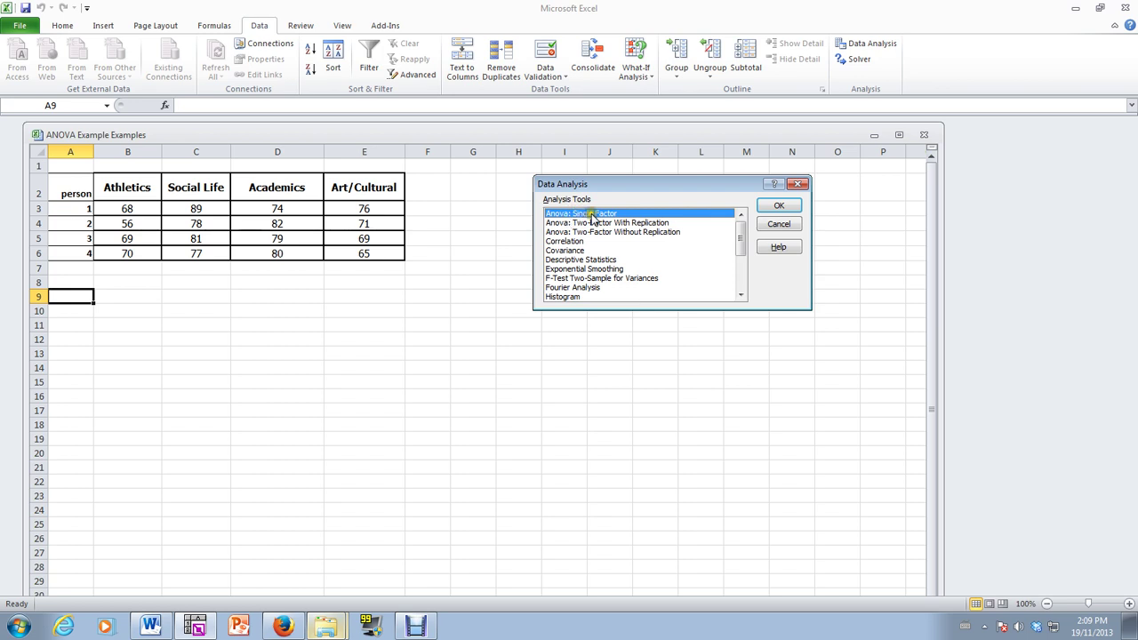
left_click(781, 206)
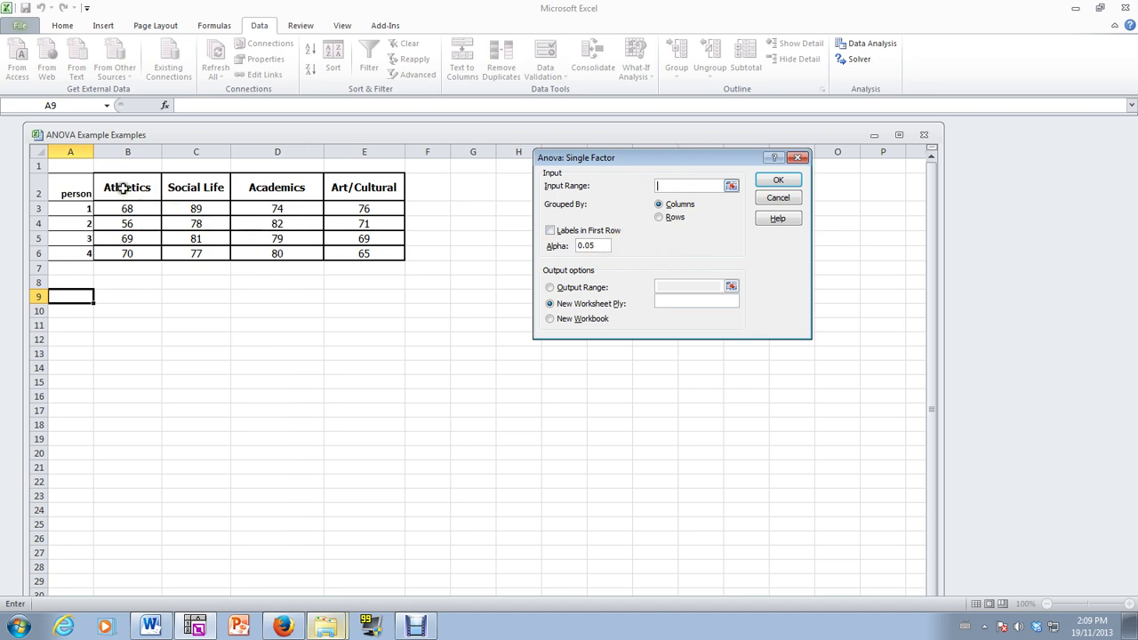
Step: Analyse B2:E6 with first-row labels, outputting to a new sheet 'OneWay Anova Results'
left_click_drag(132, 189, 378, 254)
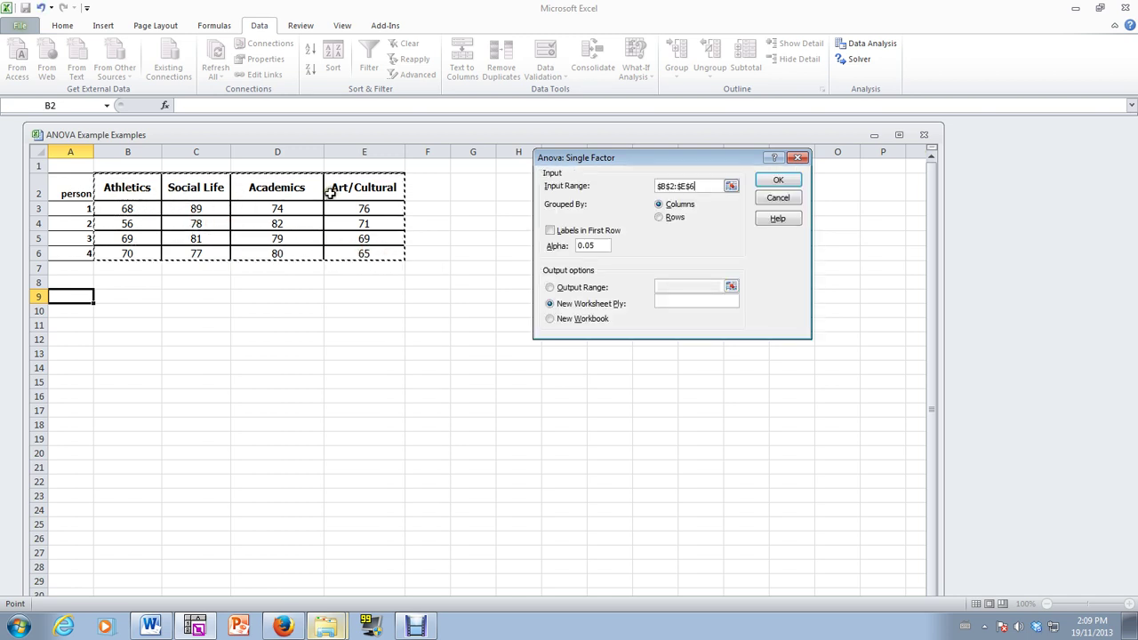
left_click(551, 232)
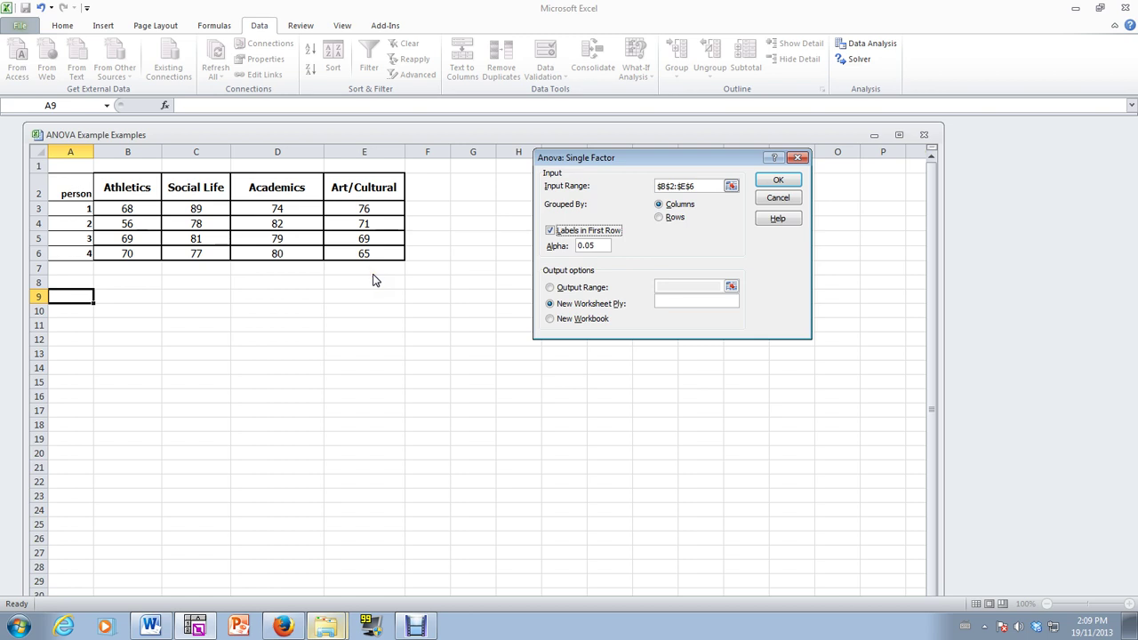
left_click(711, 303)
type("OneWay Anova Resu")
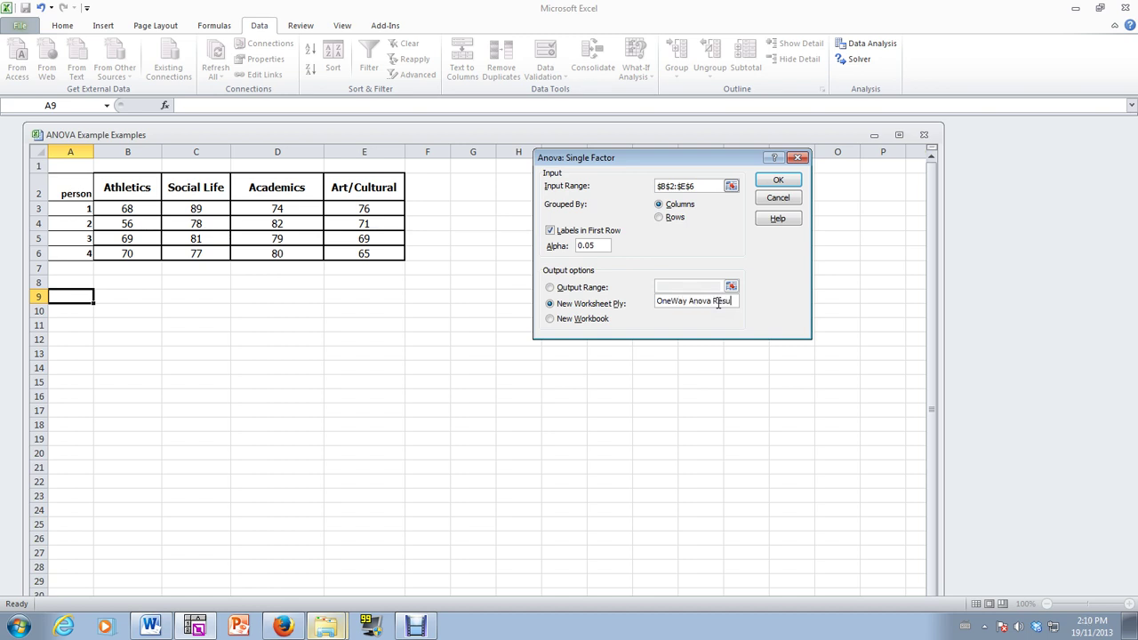
type("lts")
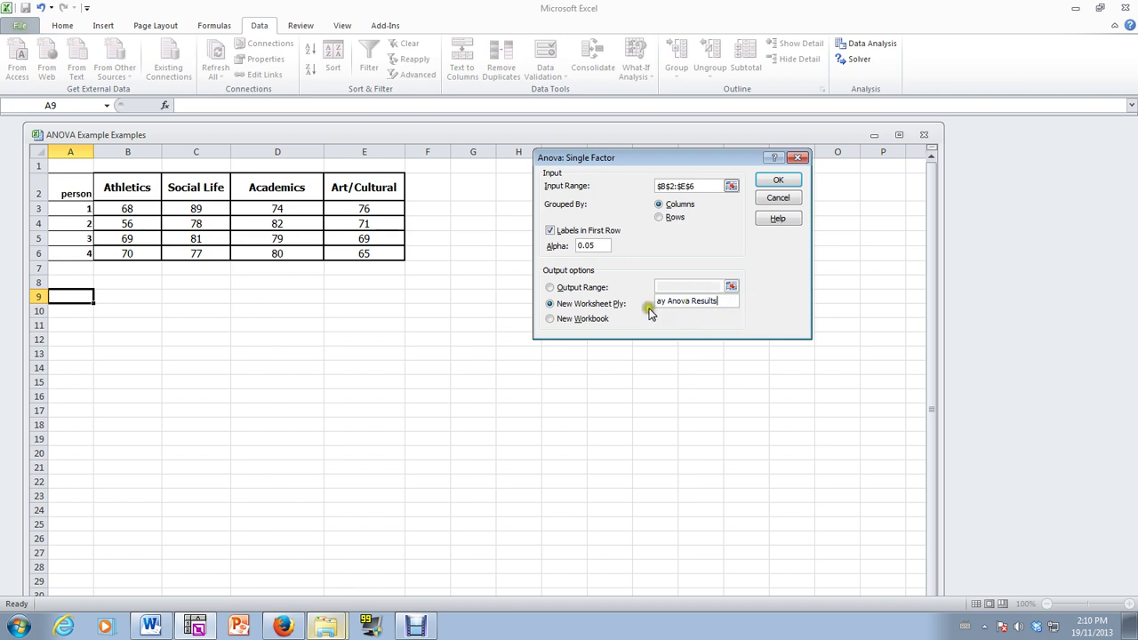
left_click(788, 184)
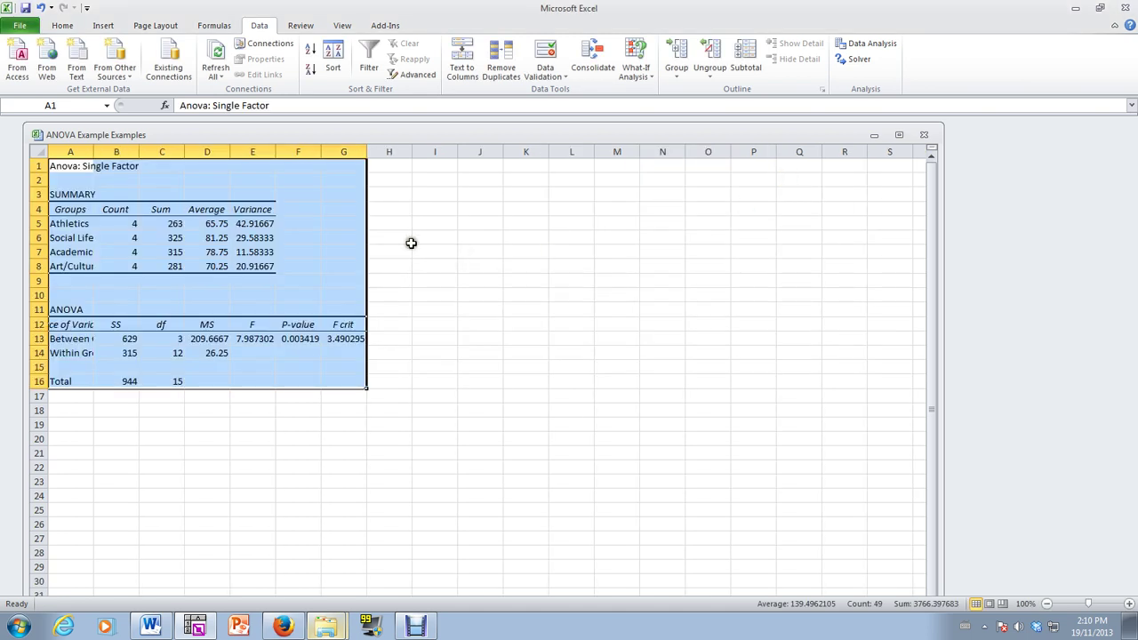
Step: AutoFit columns A, B and G so labels and F crit 3.490294819 show in full
double_click(93, 151)
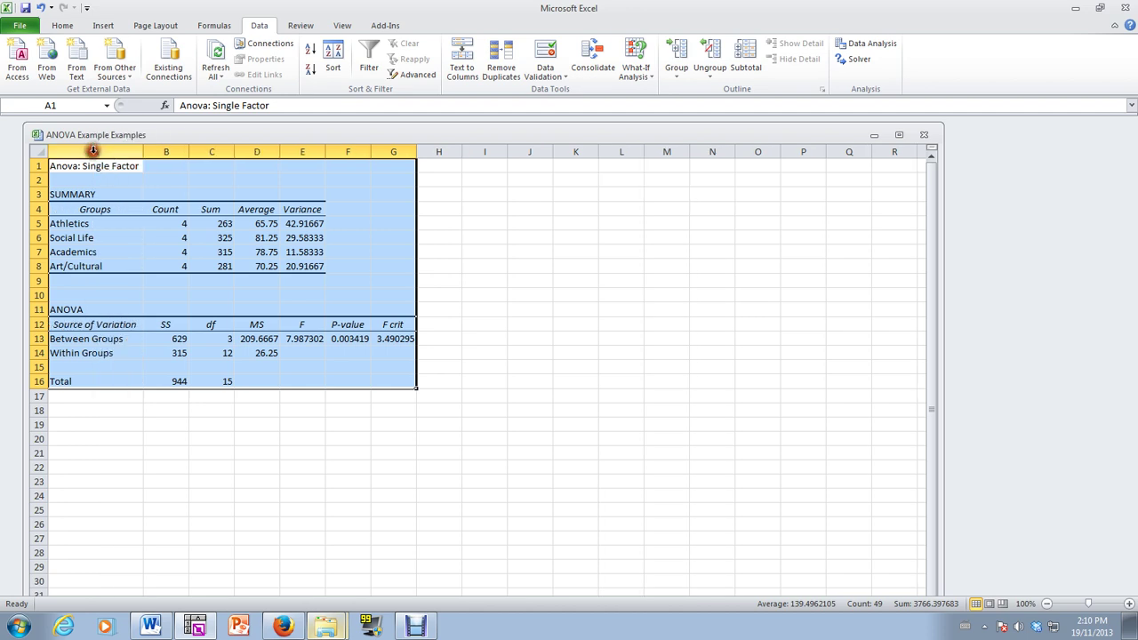
double_click(188, 152)
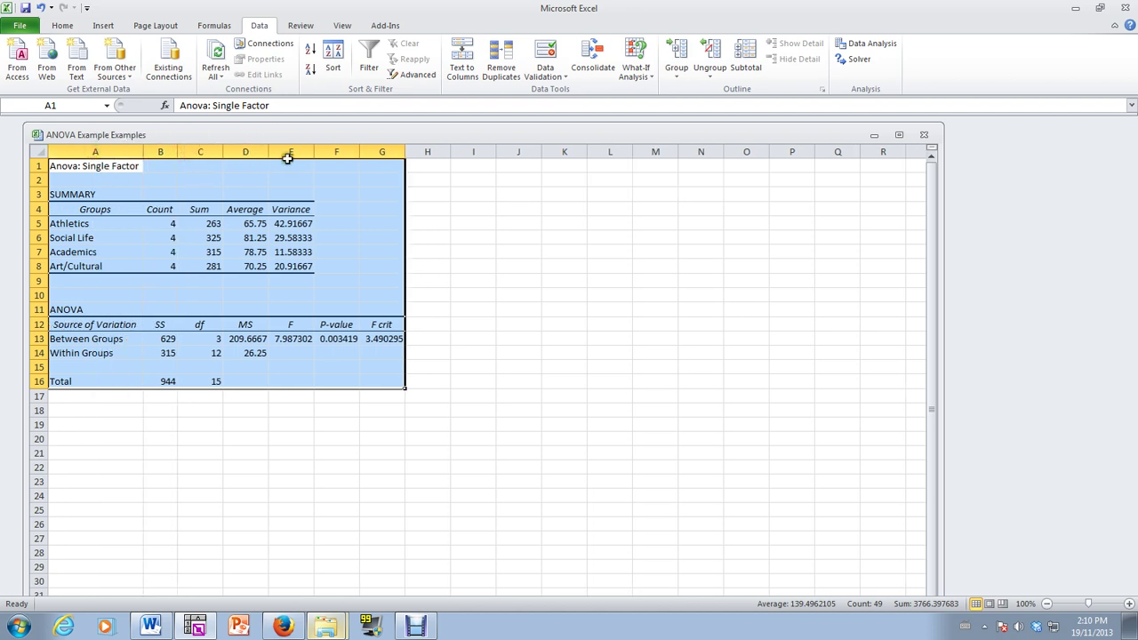
double_click(405, 153)
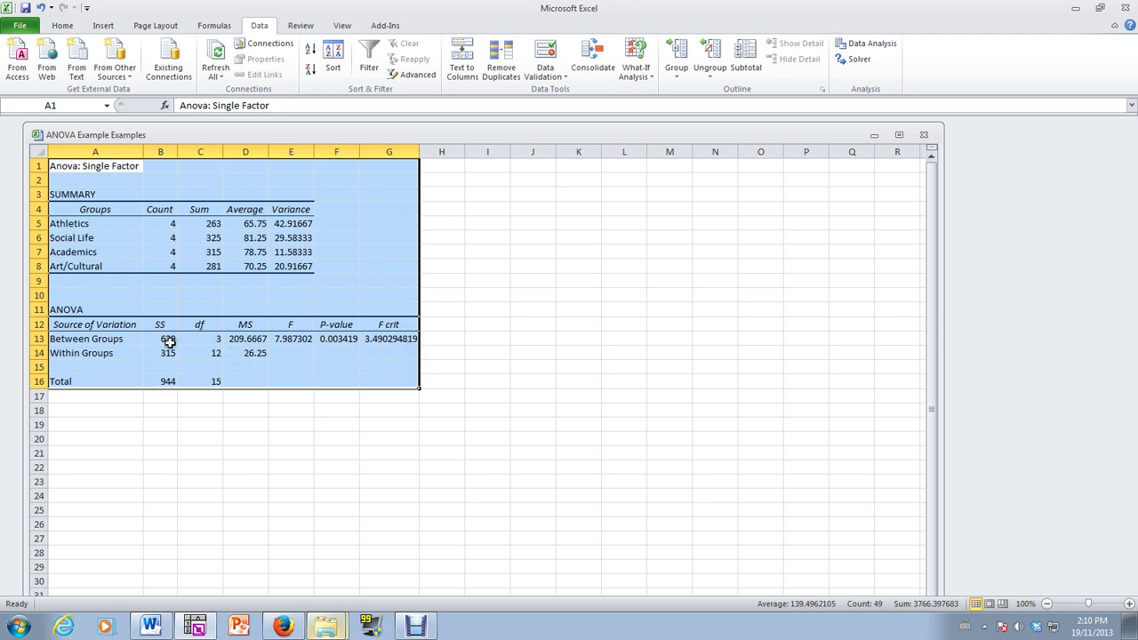
left_click(92, 325)
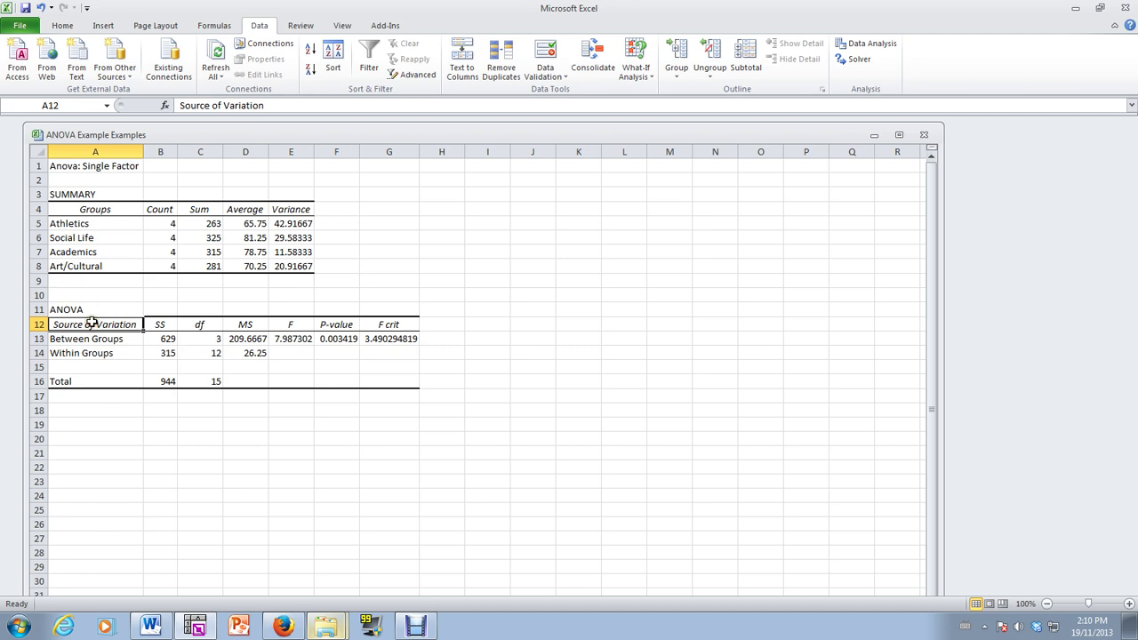
Step: Replace the Source of Variation heading in A12 with SOV
type("SOV")
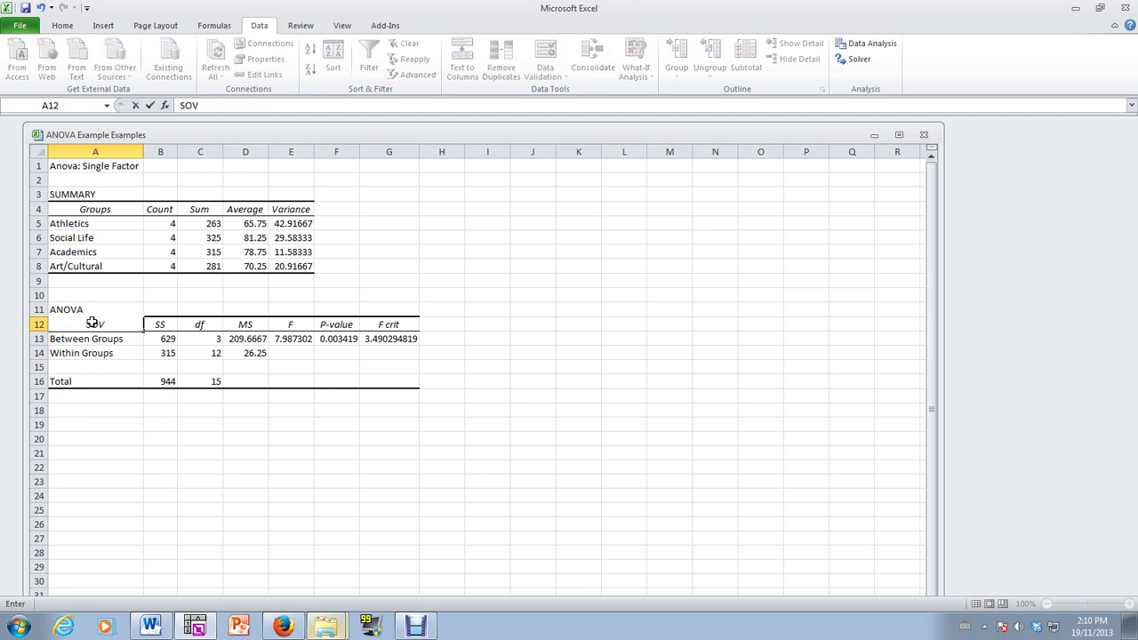
left_click(127, 436)
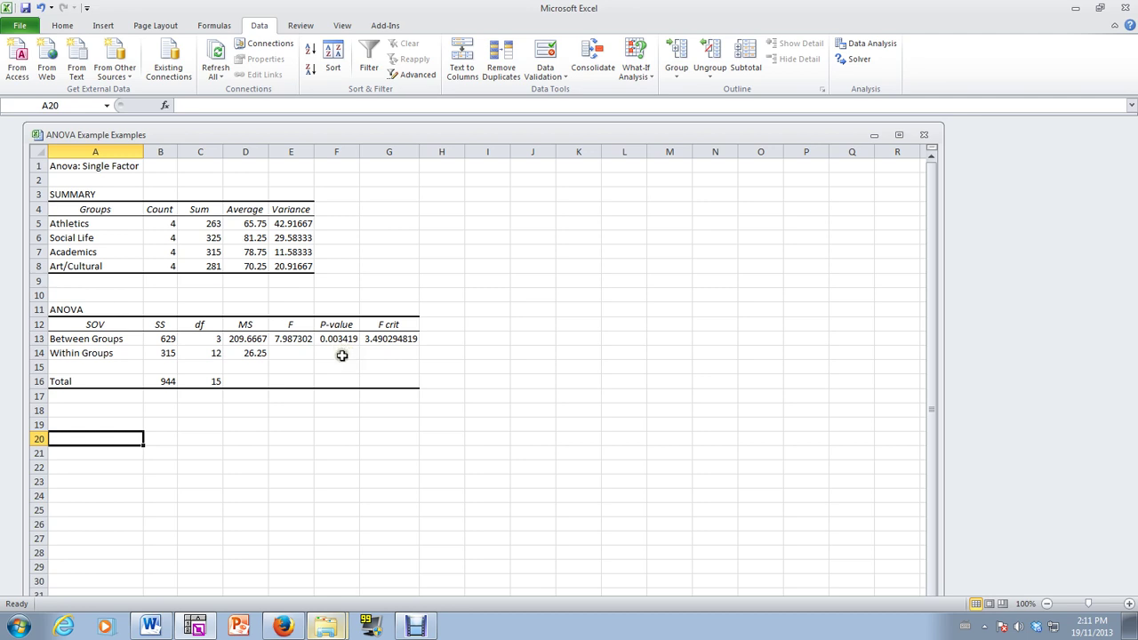
left_click(295, 337)
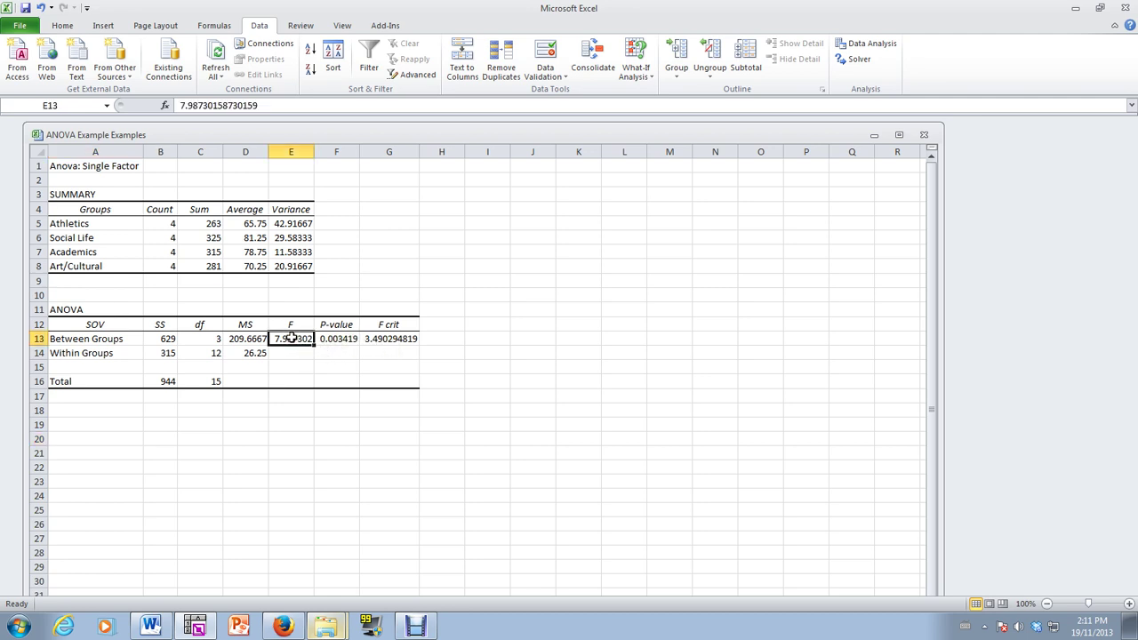
left_click(402, 338)
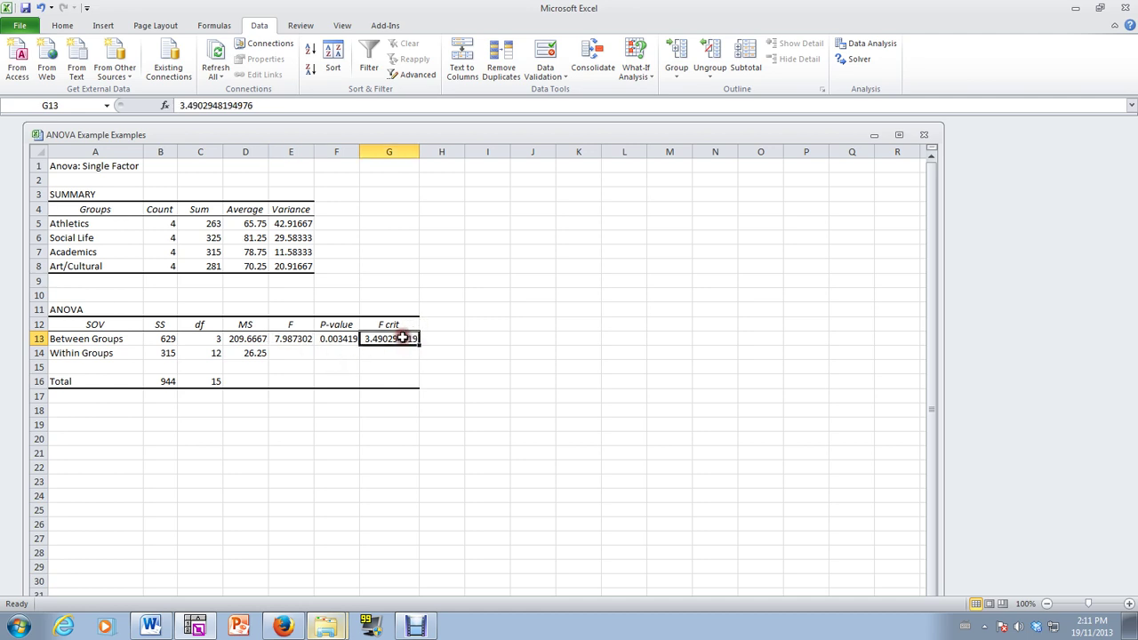
left_click(337, 353)
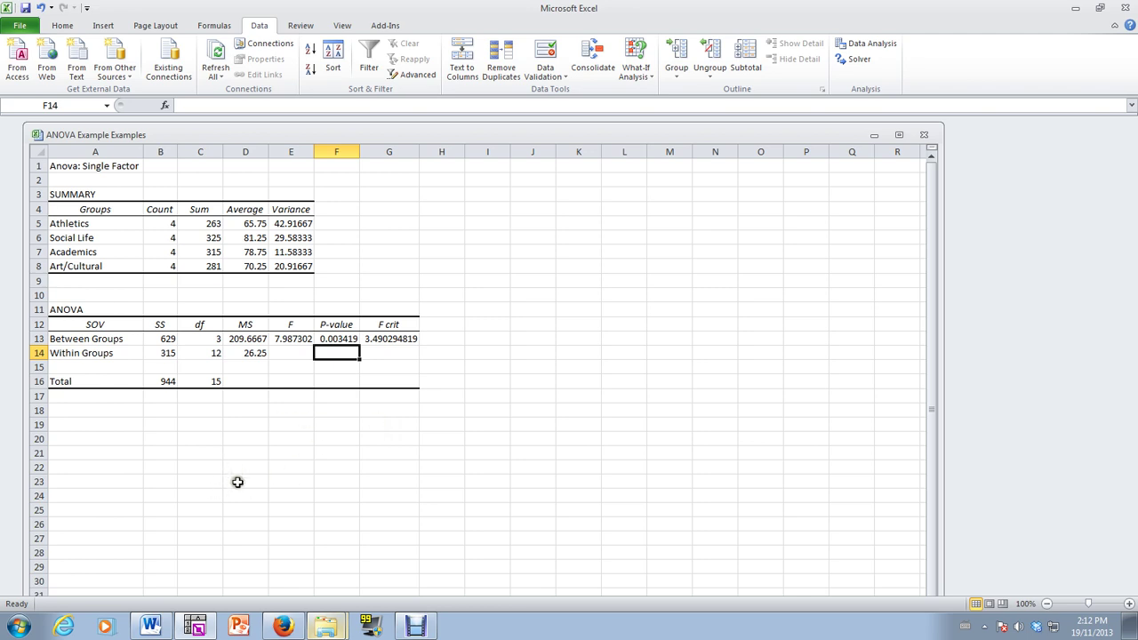
Step: Minimize the Excel window and return it to full screen
left_click(1103, 9)
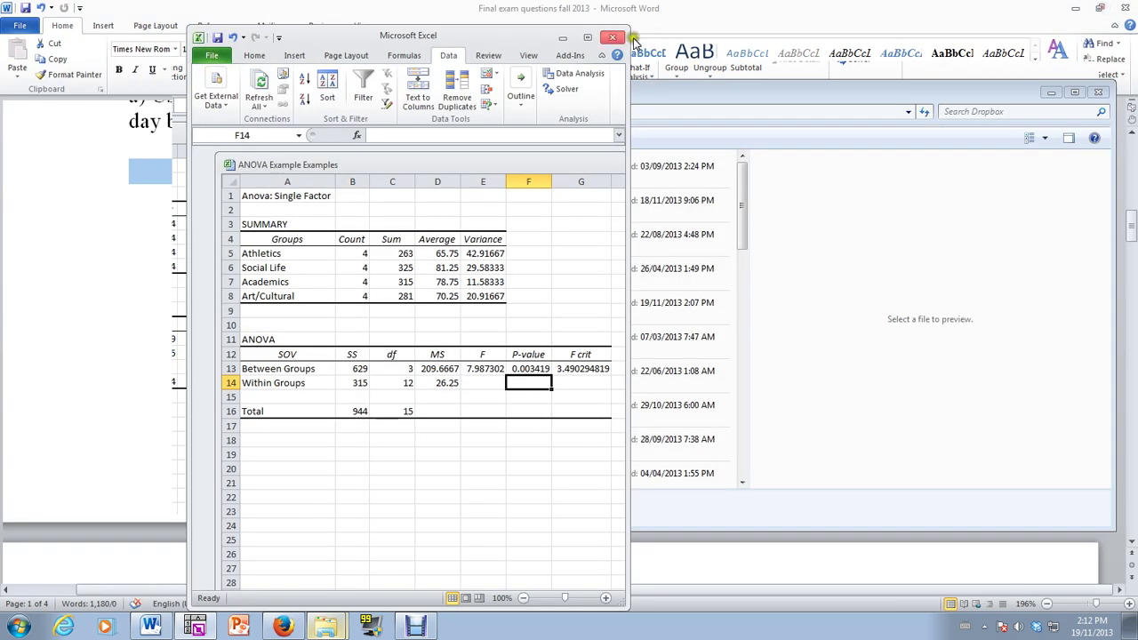
left_click(587, 38)
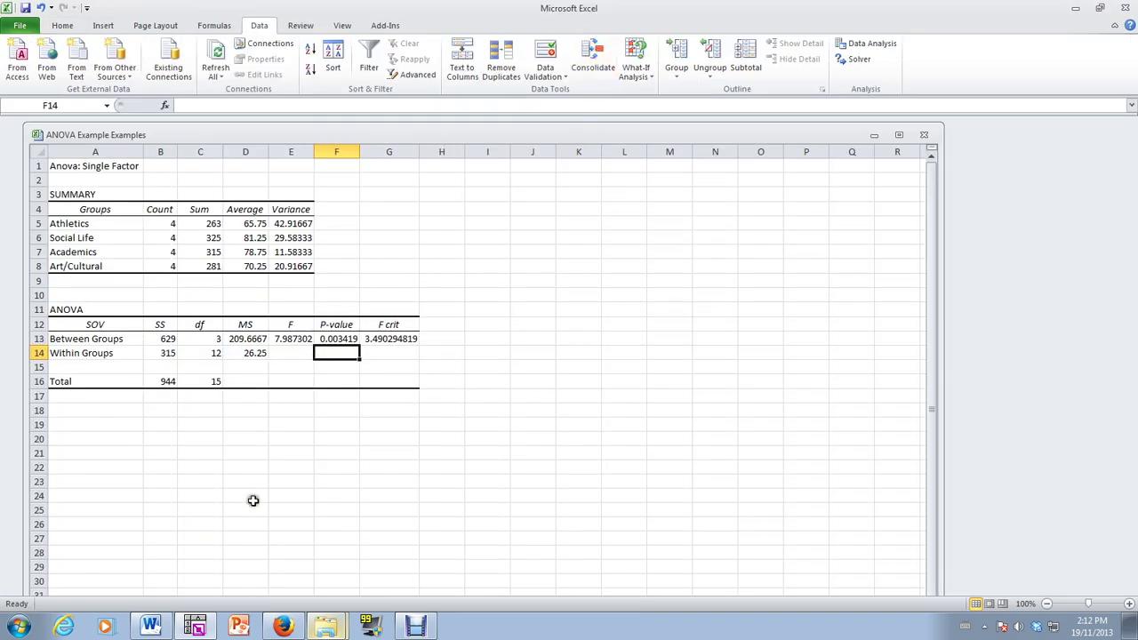
scroll(138, 560, "down", 4)
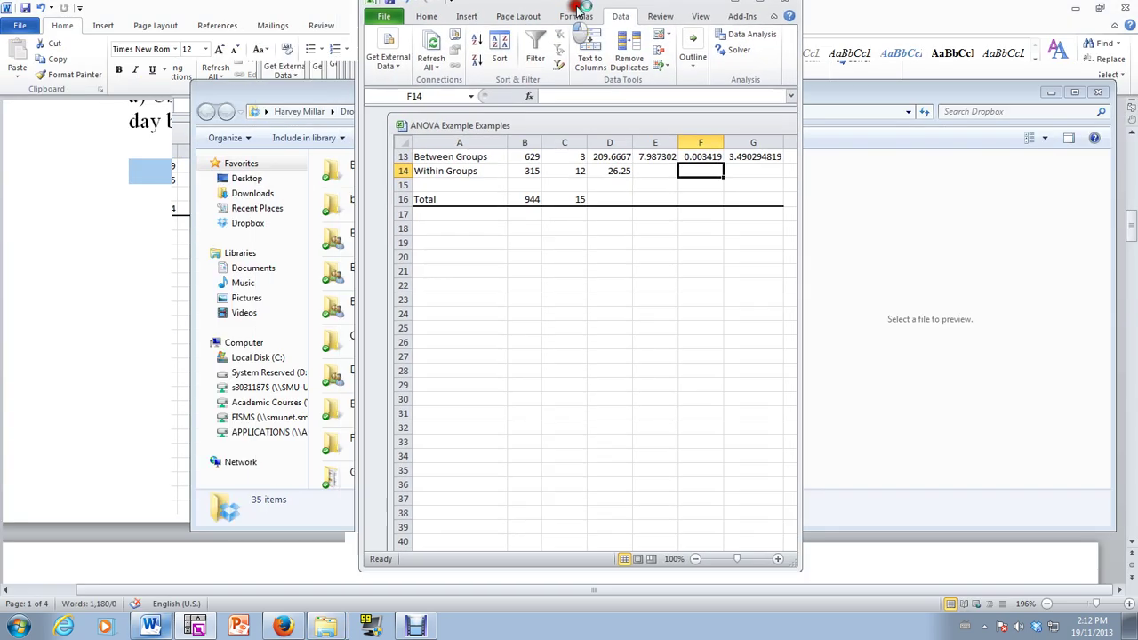
left_click_drag(465, 18, 487, 23)
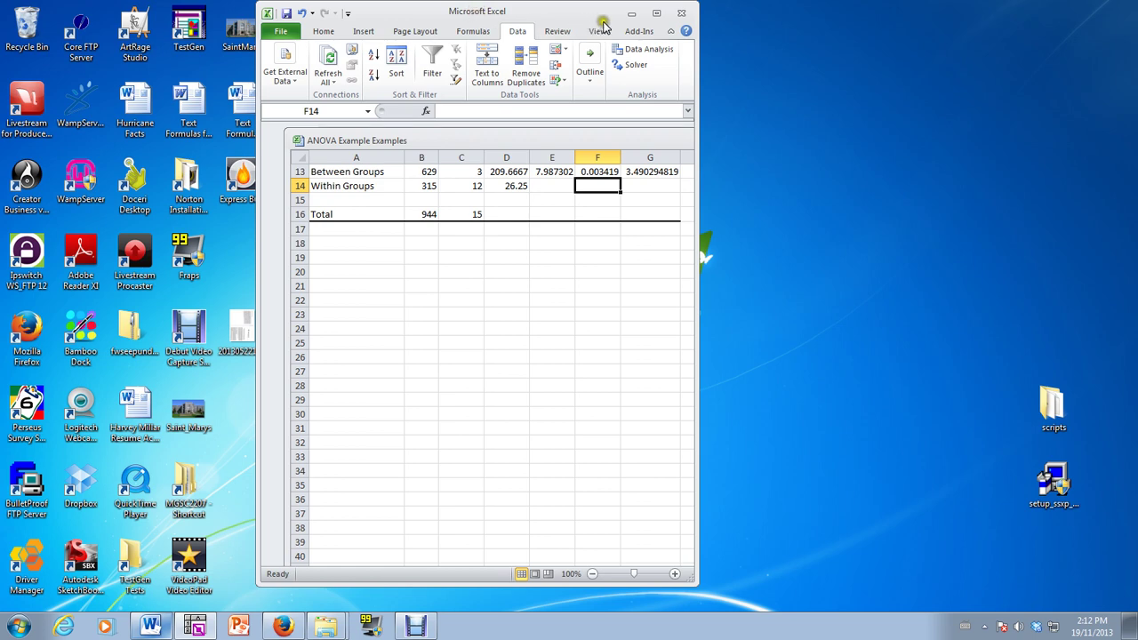
left_click(660, 15)
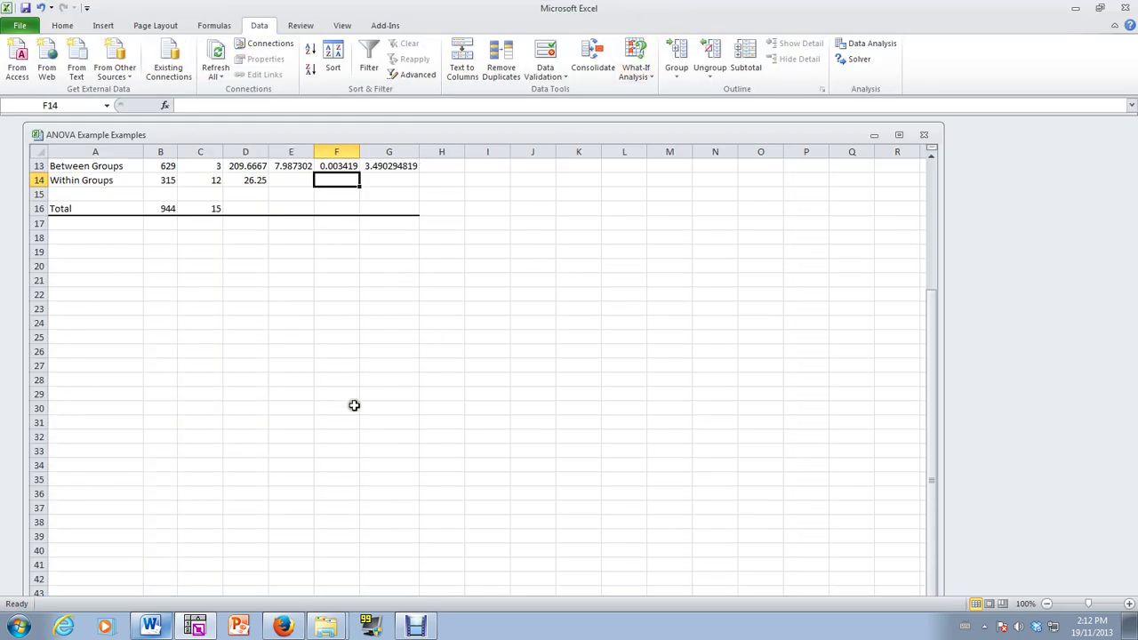
scroll(352, 413, "down", 2)
scroll(223, 465, "up", 6)
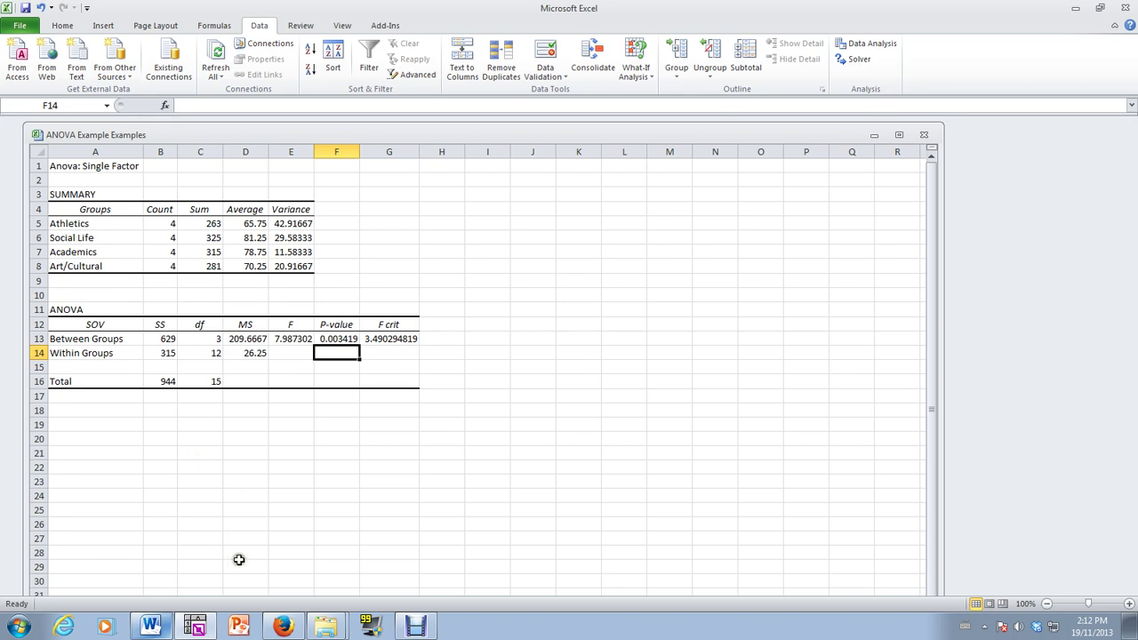
Step: Bring Excel back up and maximize the ANOVA Example Examples workbook inside it
left_click(198, 627)
left_click(197, 627)
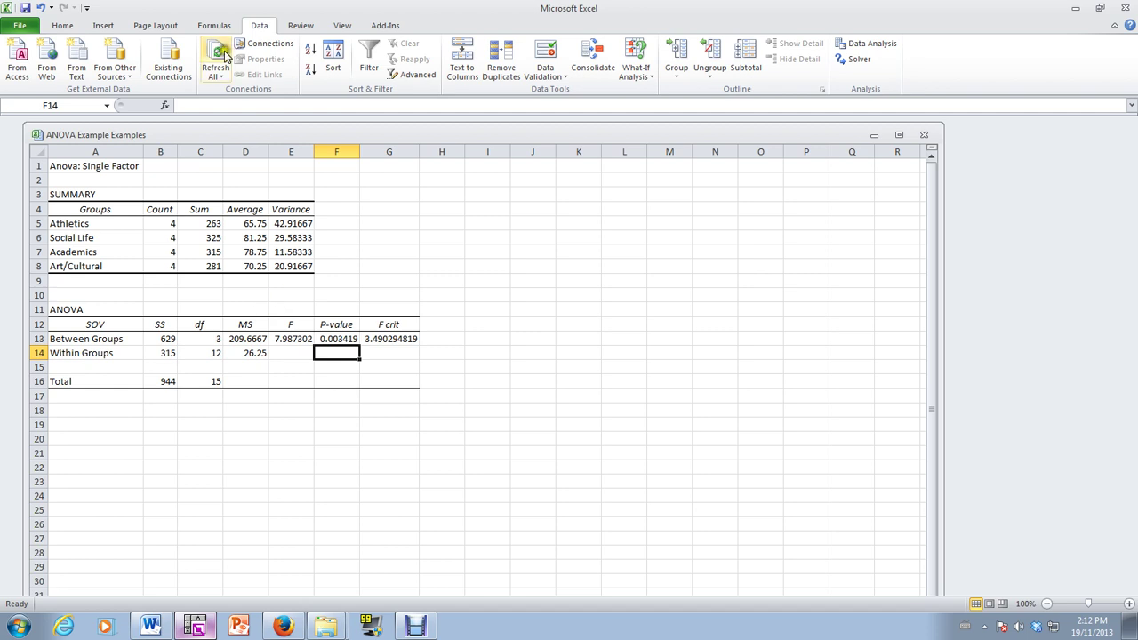
left_click(64, 25)
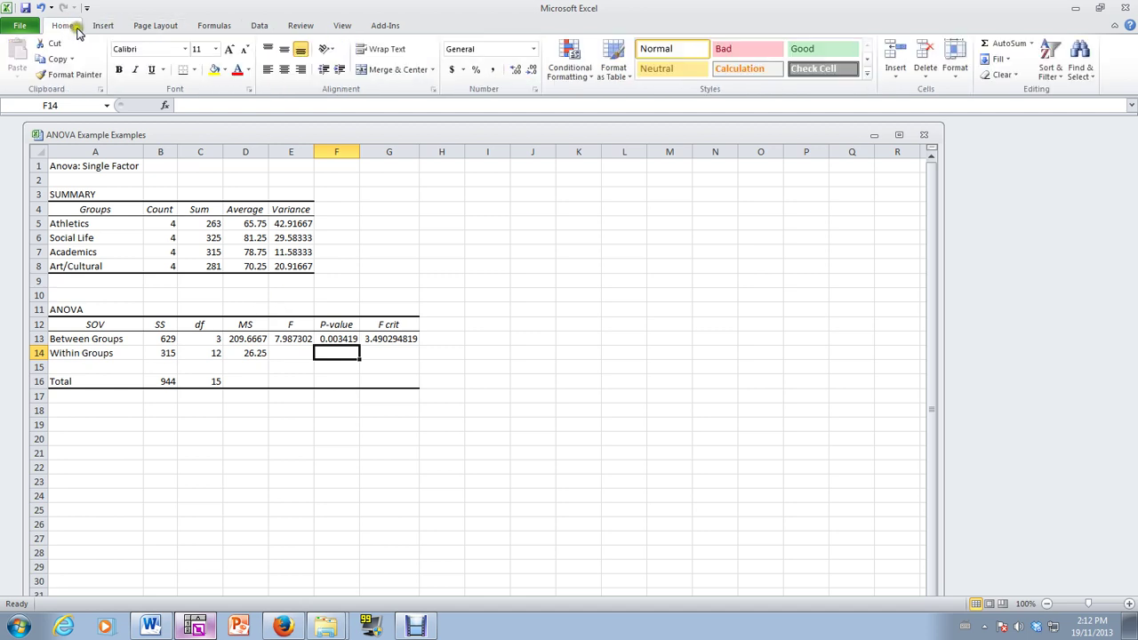
scroll(267, 480, "down", 7)
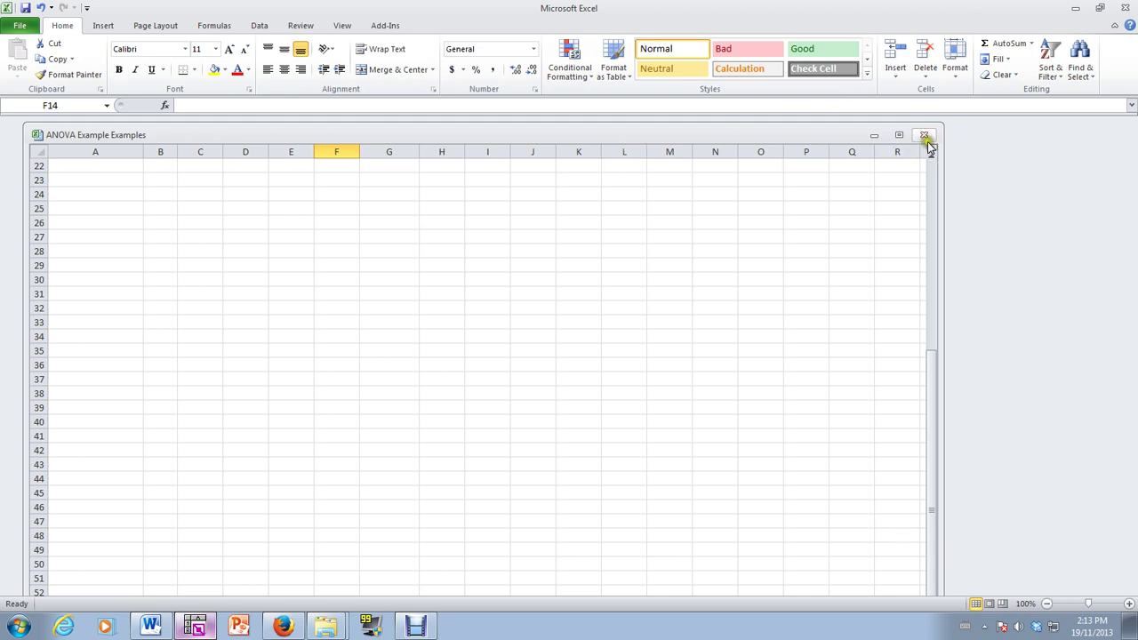
left_click(900, 134)
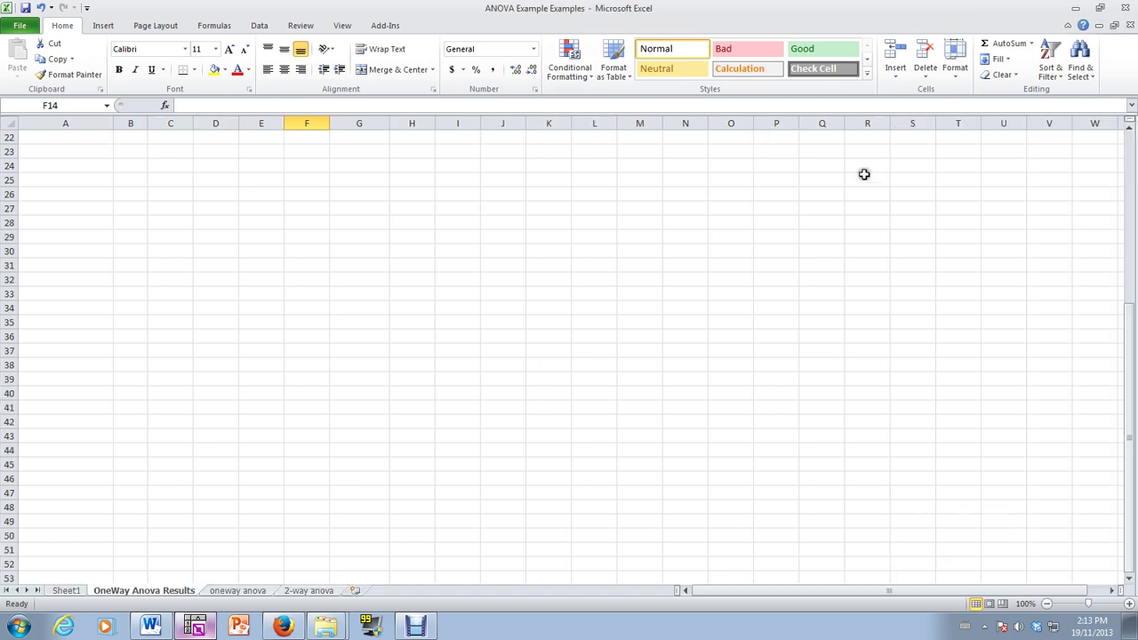
Step: Browse the Sheet1, 2-way anova and results tabs, ending on the oneway anova scores sheet
left_click(237, 590)
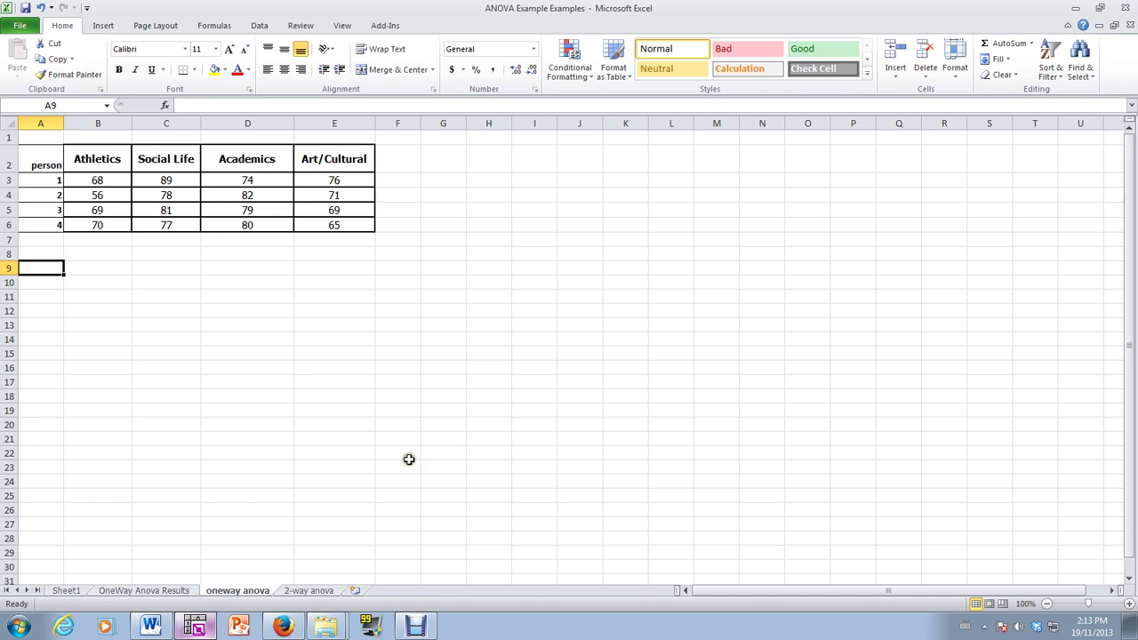
left_click(135, 591)
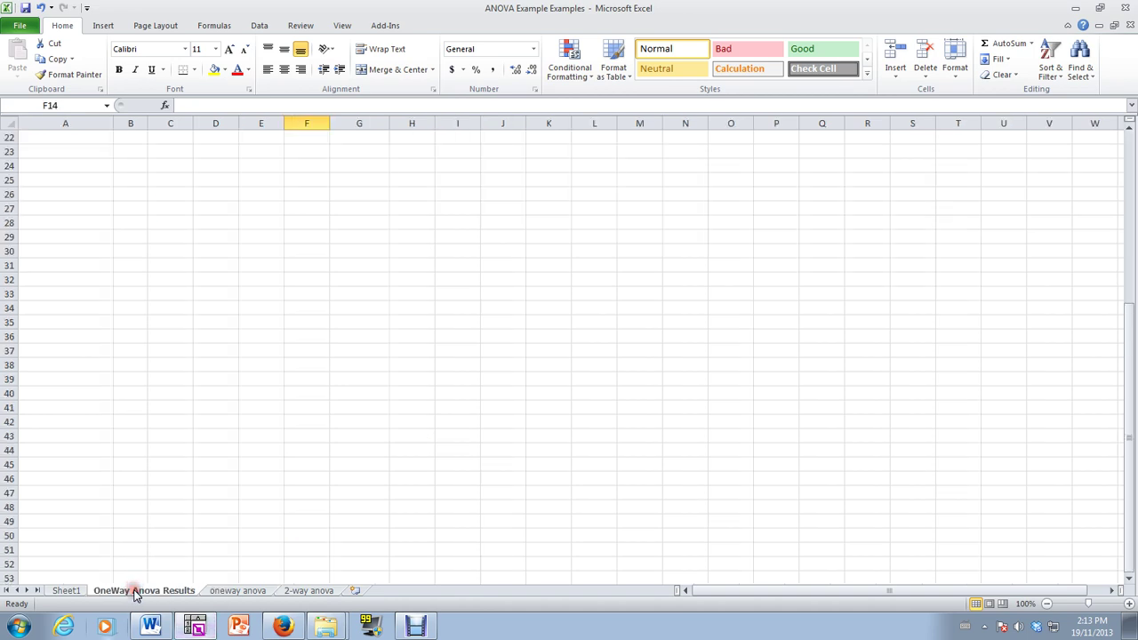
left_click(70, 591)
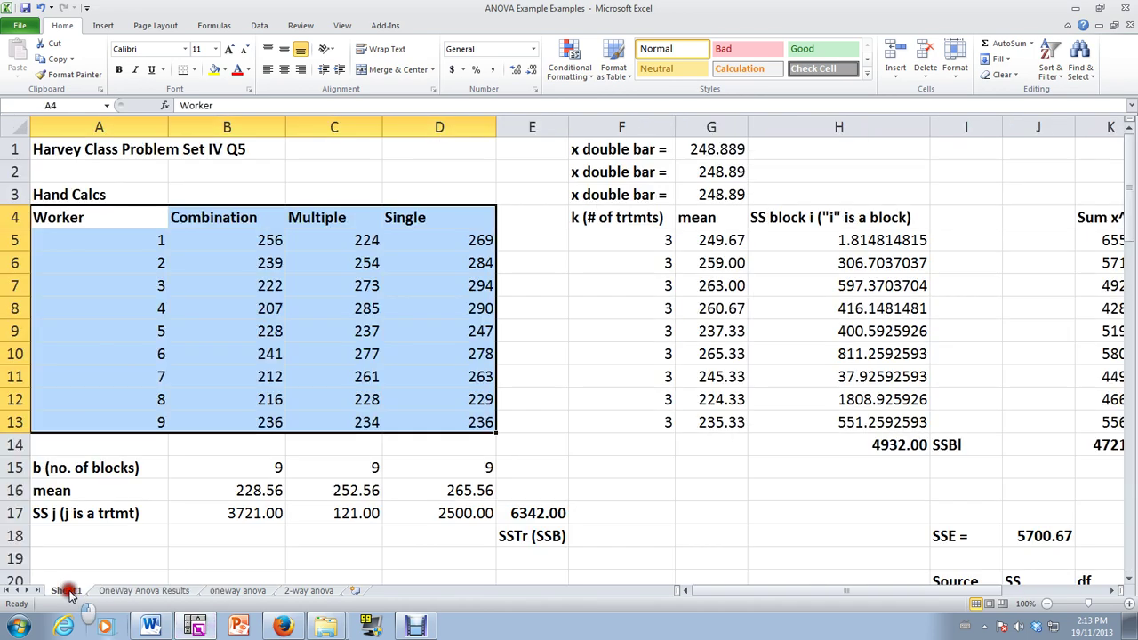
left_click(302, 591)
left_click(233, 592)
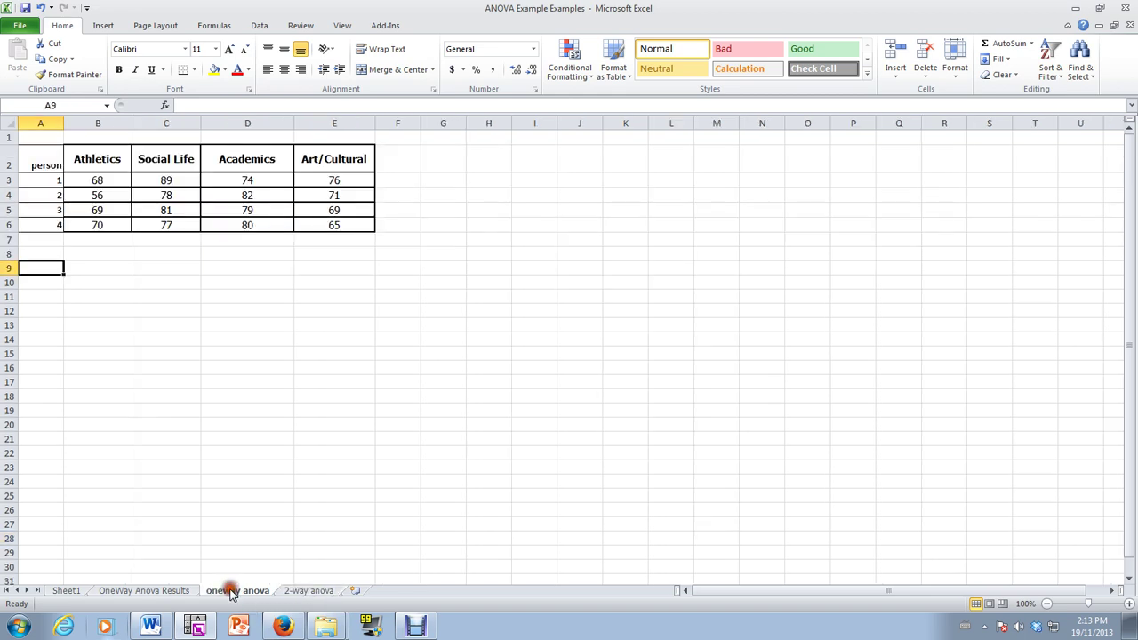
left_click(181, 594)
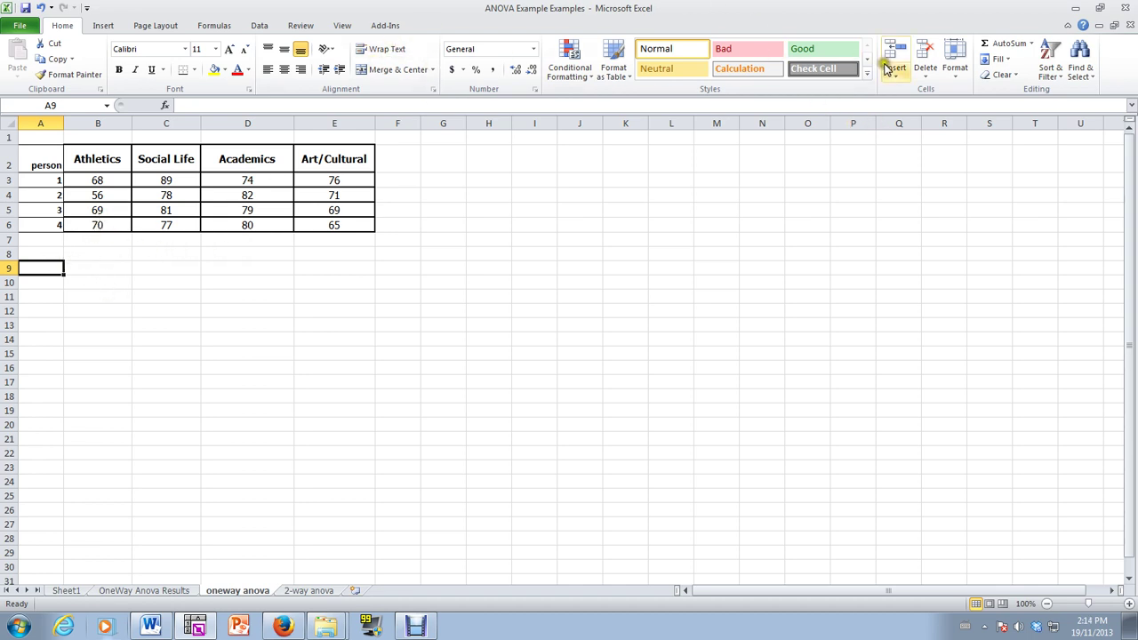
Step: Pick Anova: Two-Factor Without Replication from the Data tab's Data Analysis list
left_click(259, 25)
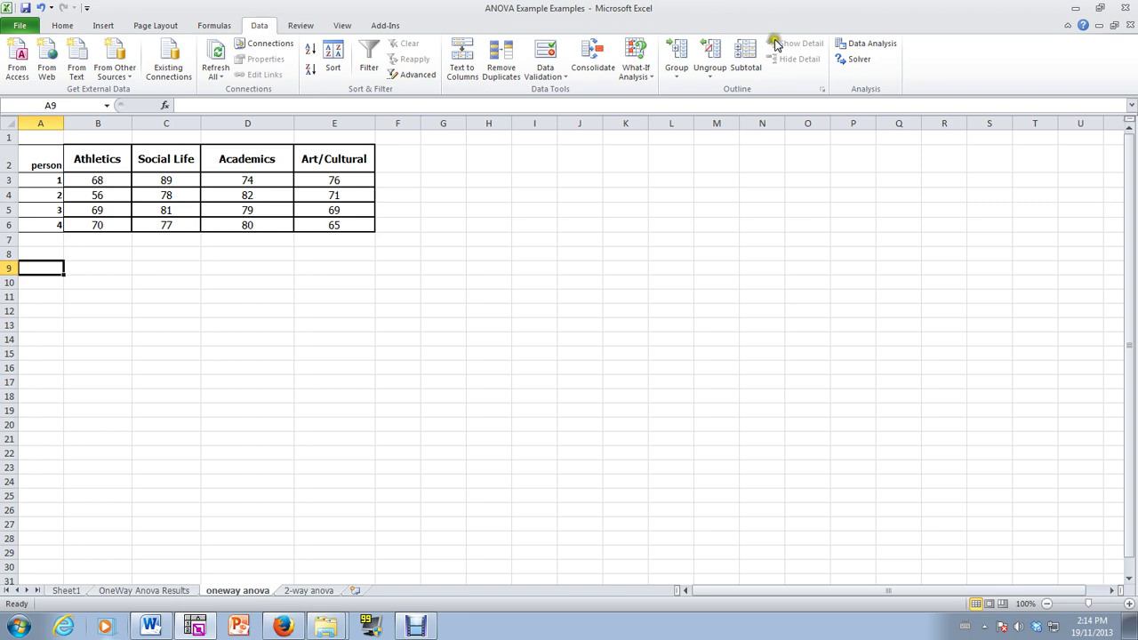
left_click(871, 44)
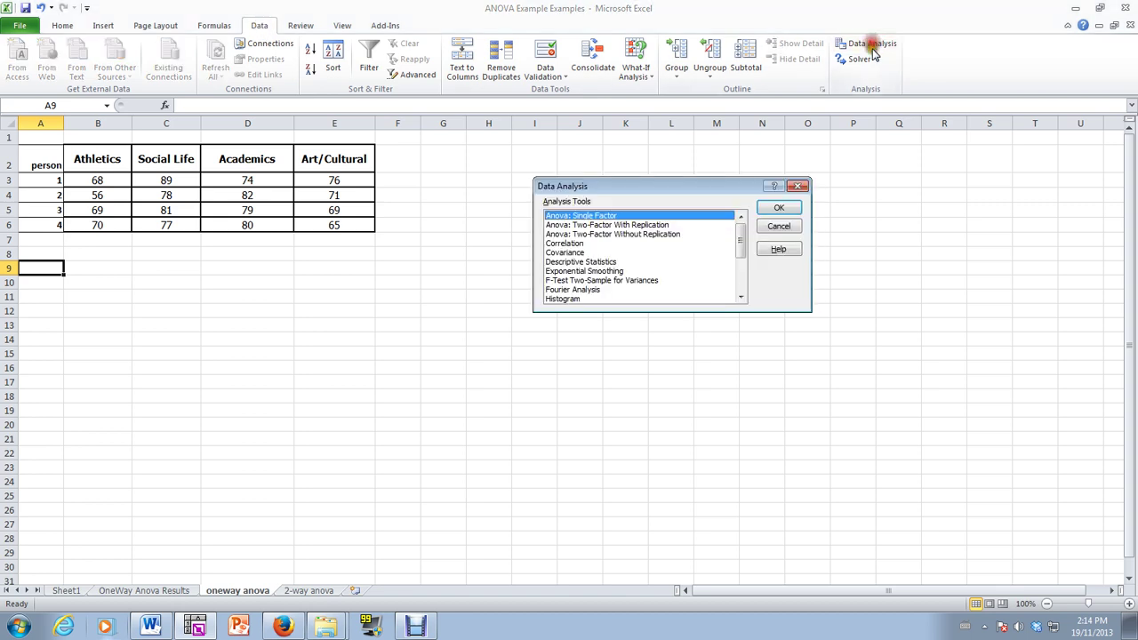
left_click(602, 235)
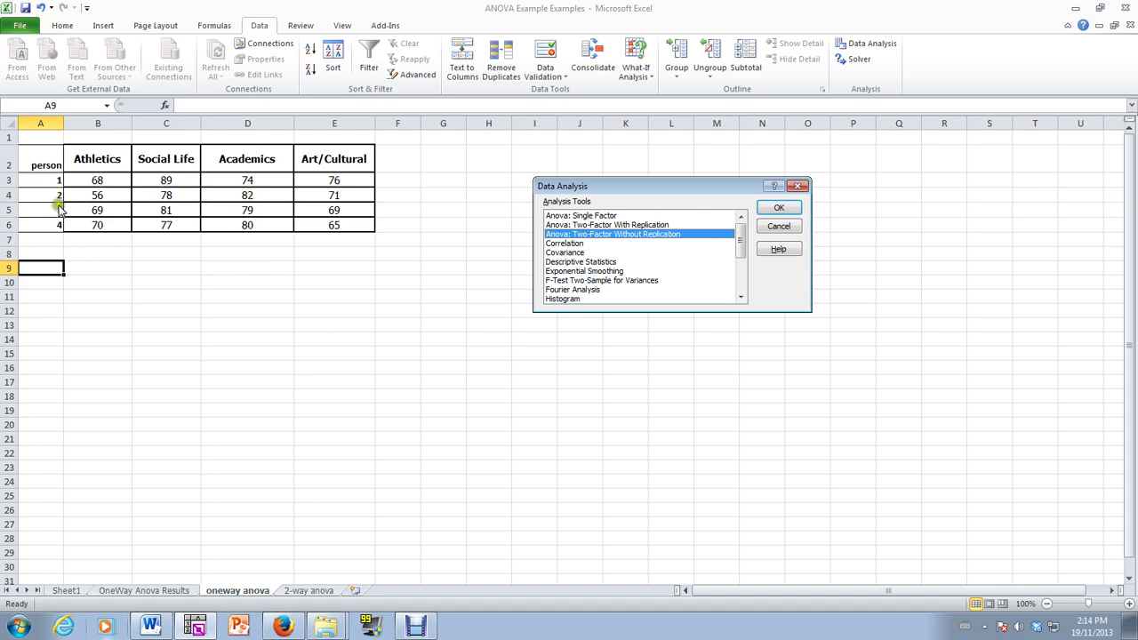
left_click(779, 209)
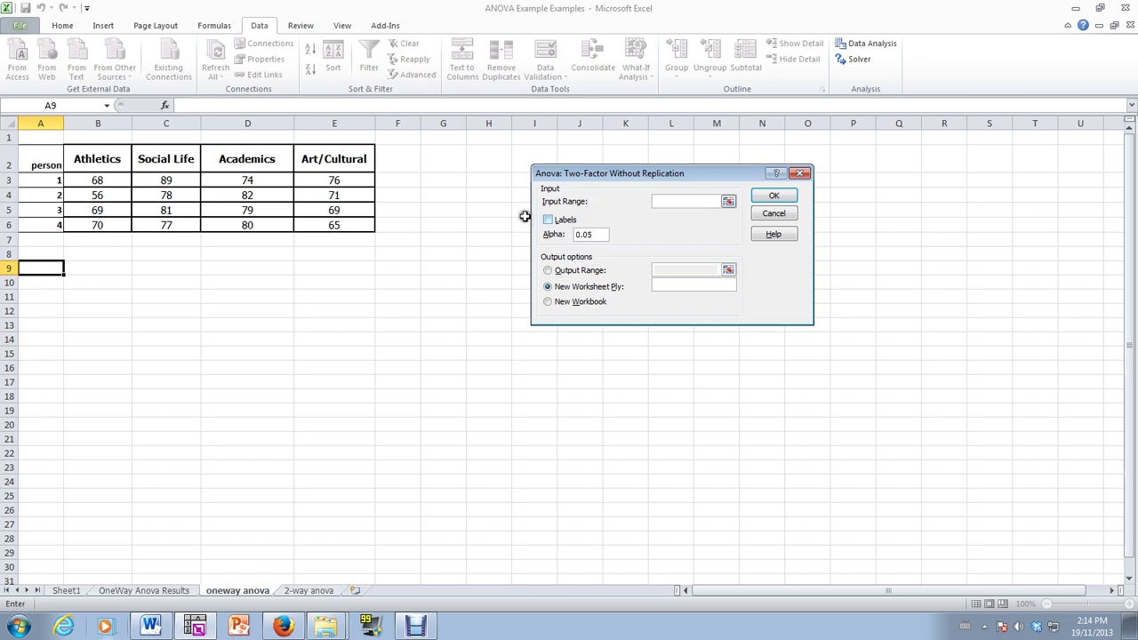
Step: Use A2:E6 with labels as input, output to a new sheet '2-way ANOVA results'
left_click_drag(36, 160, 336, 227)
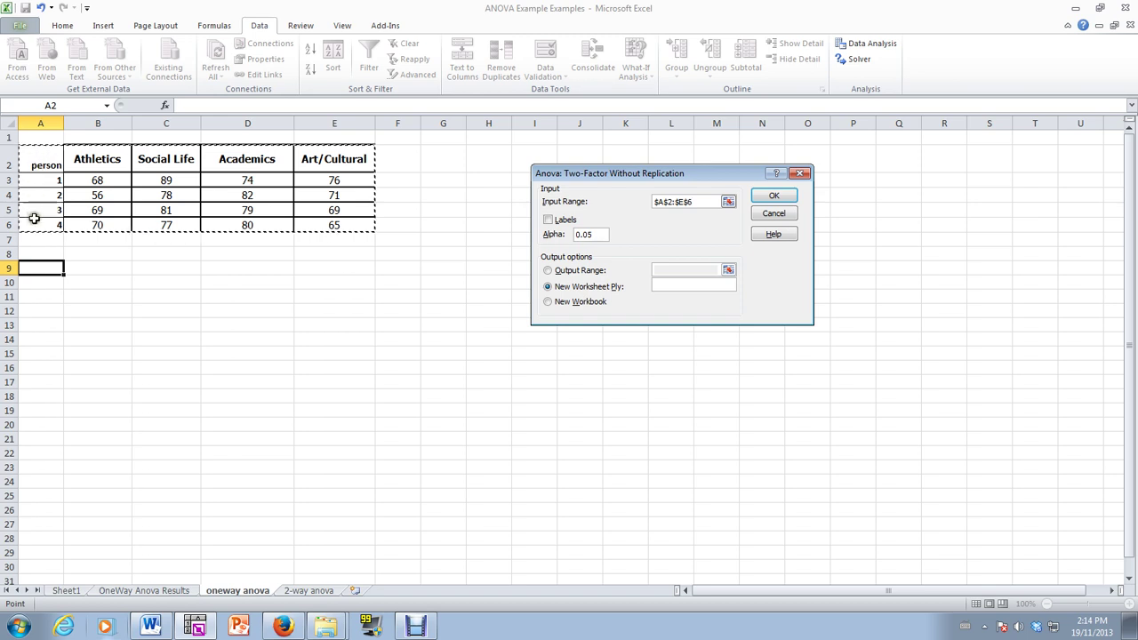
left_click(548, 220)
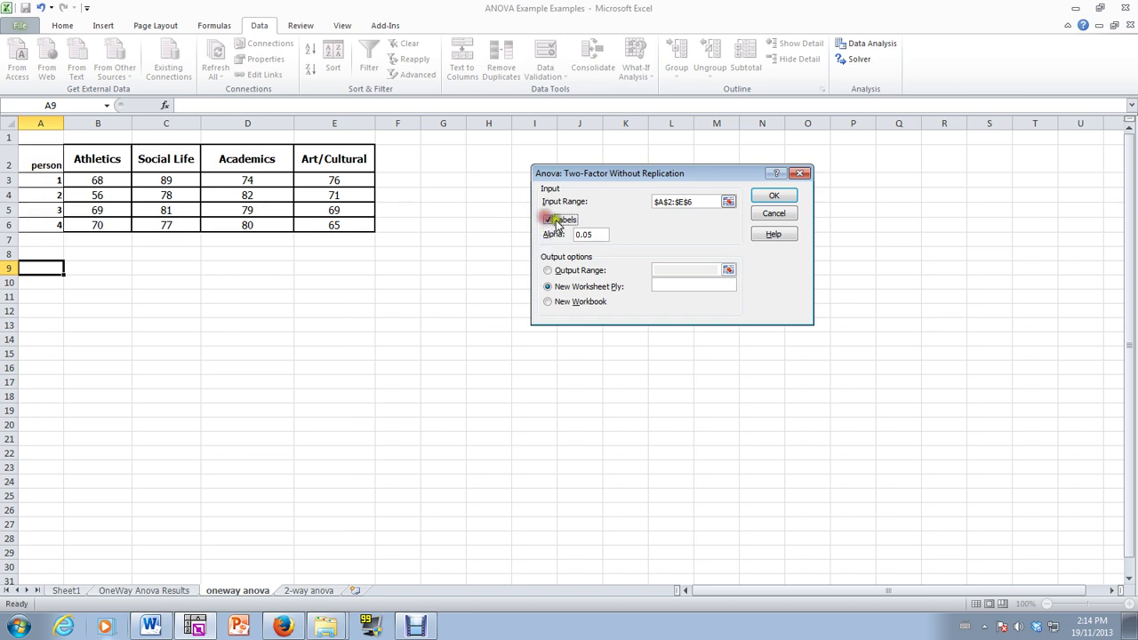
left_click(693, 285)
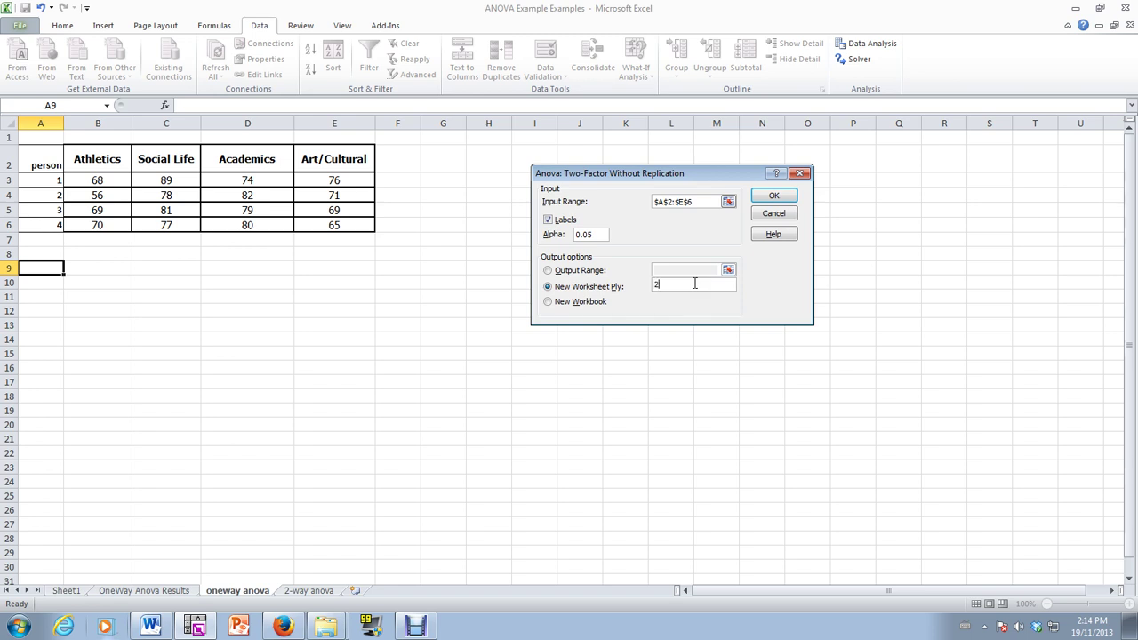
type("2-way ANOVA results")
left_click(773, 196)
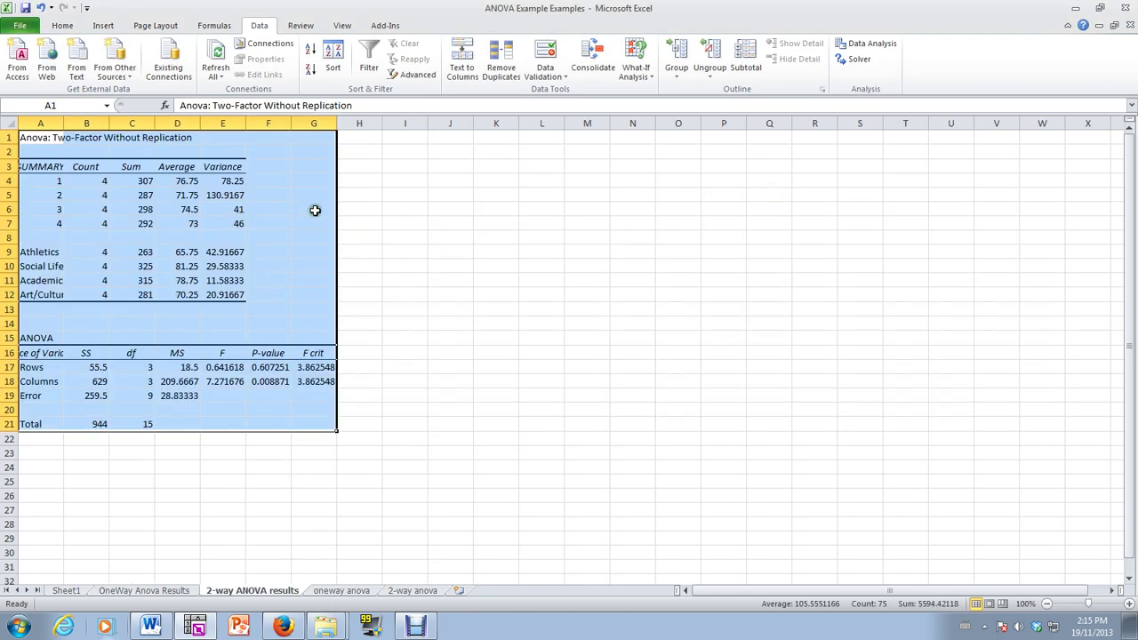
Step: AutoFit columns G through A, then highlight the summaries in B9:E12 and A4:E7
double_click(336, 123)
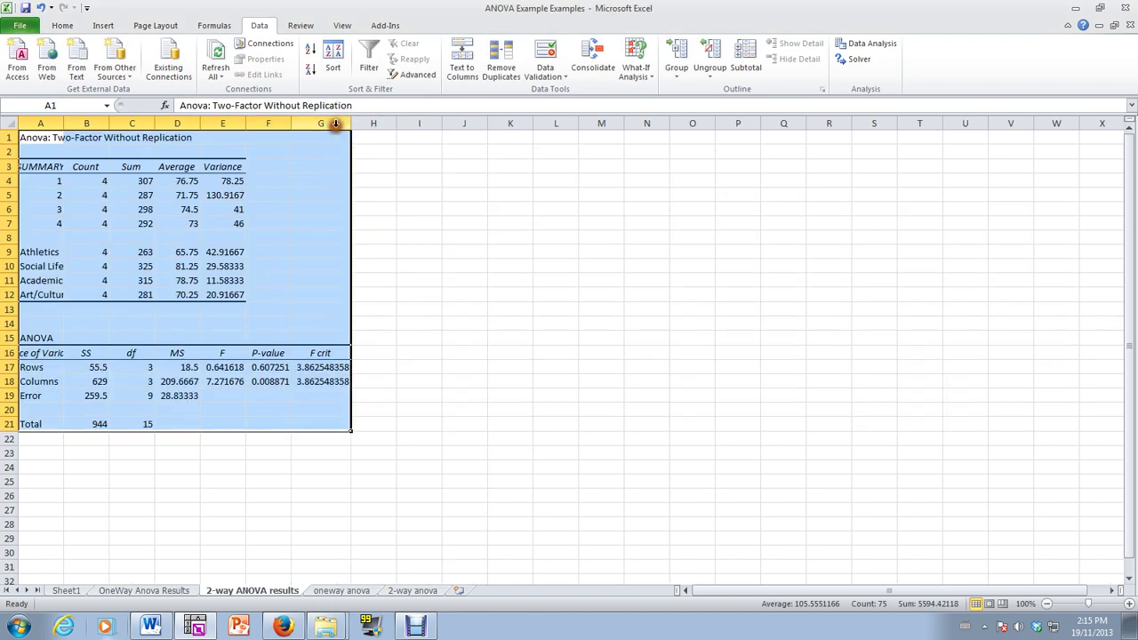
double_click(246, 124)
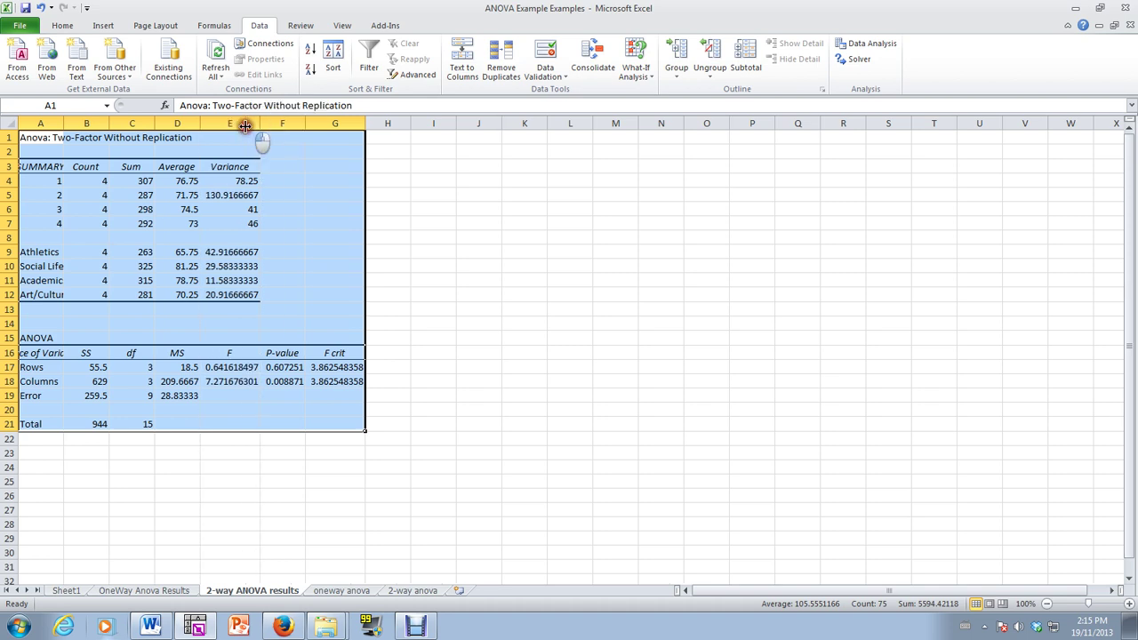
double_click(201, 124)
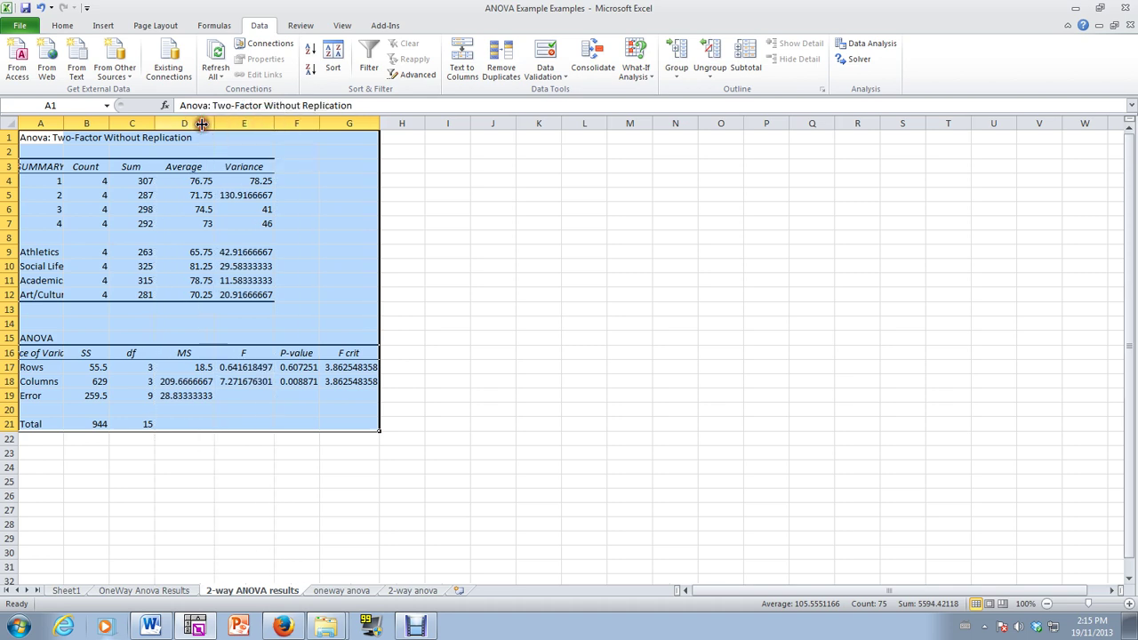
double_click(155, 123)
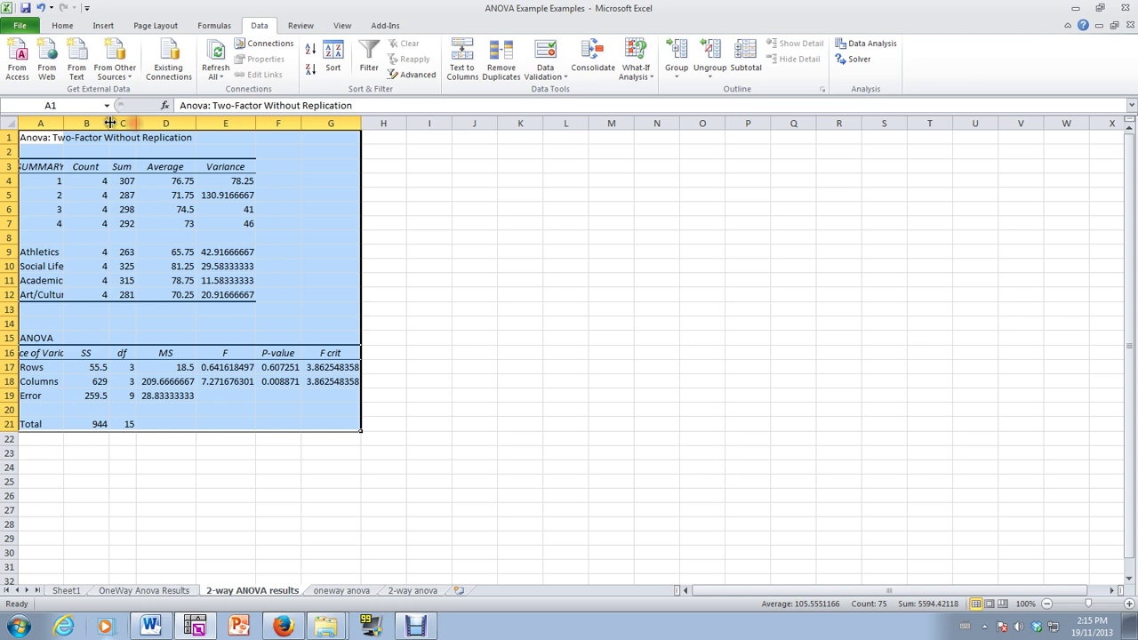
double_click(109, 123)
double_click(63, 122)
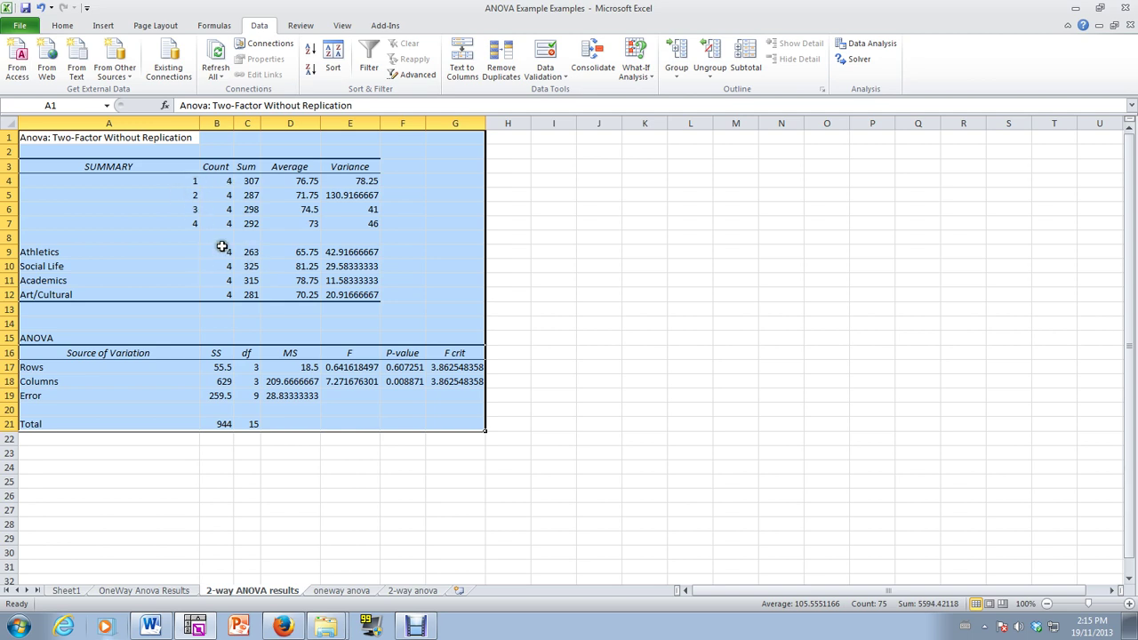
left_click_drag(219, 250, 343, 291)
left_click_drag(191, 182, 338, 225)
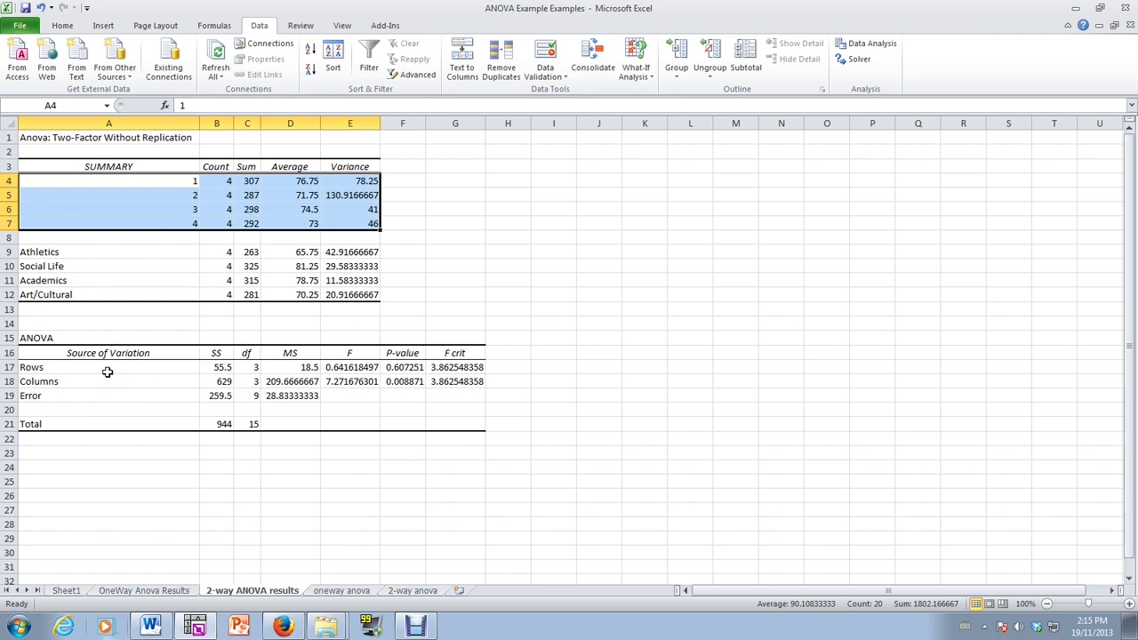
Step: Type Blocks over Rows in A17 and Groups over Columns in A18
left_click(49, 369)
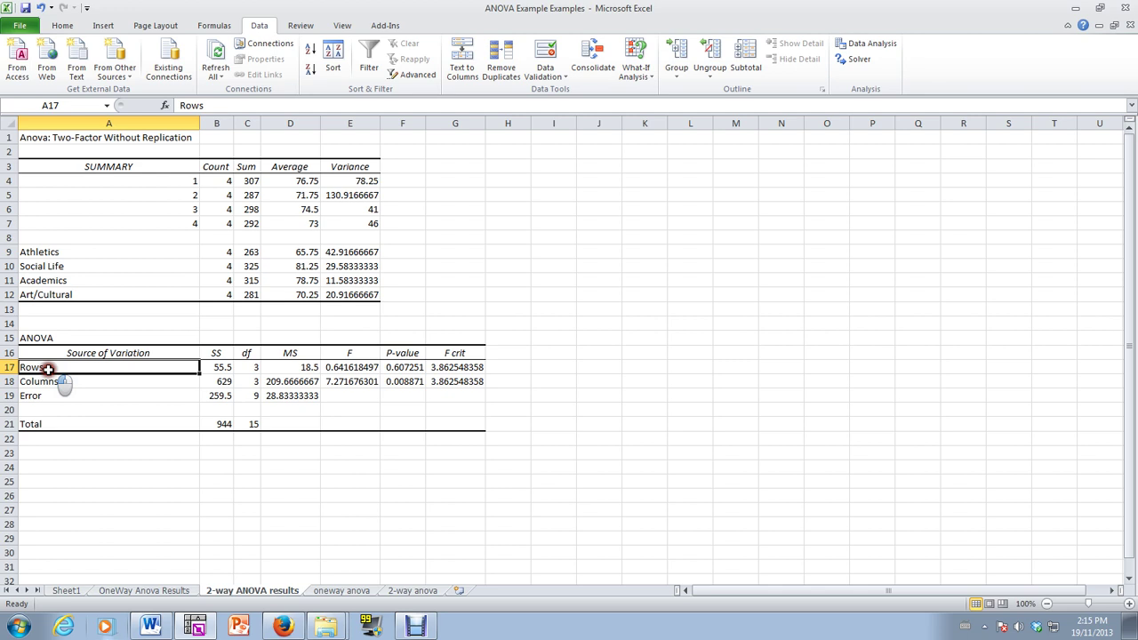
type("B")
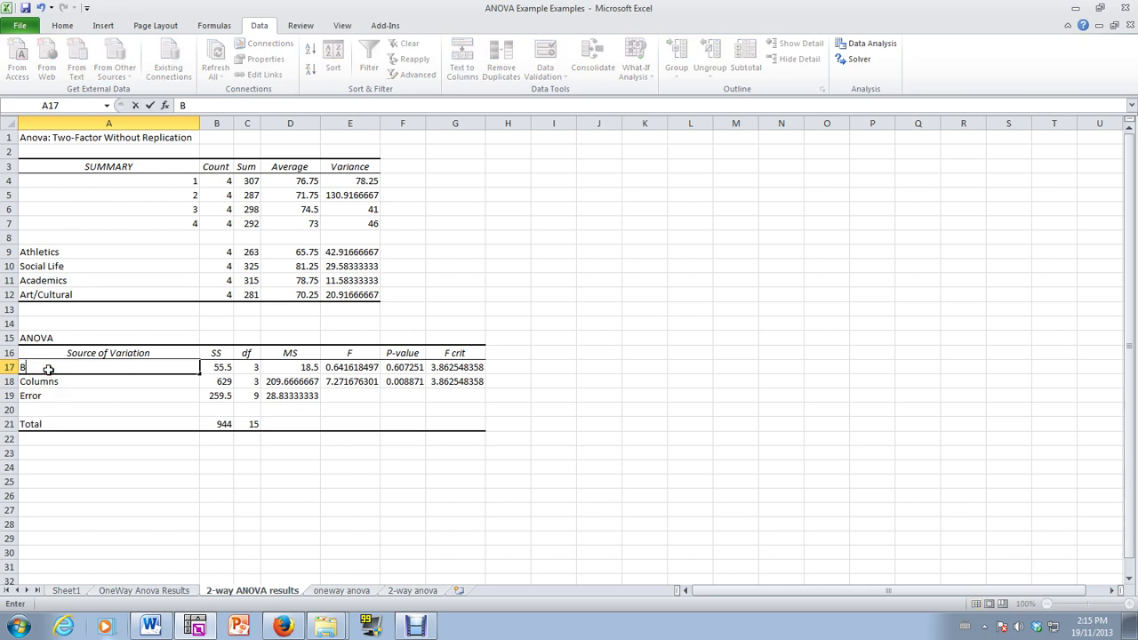
type("locks")
left_click(59, 381)
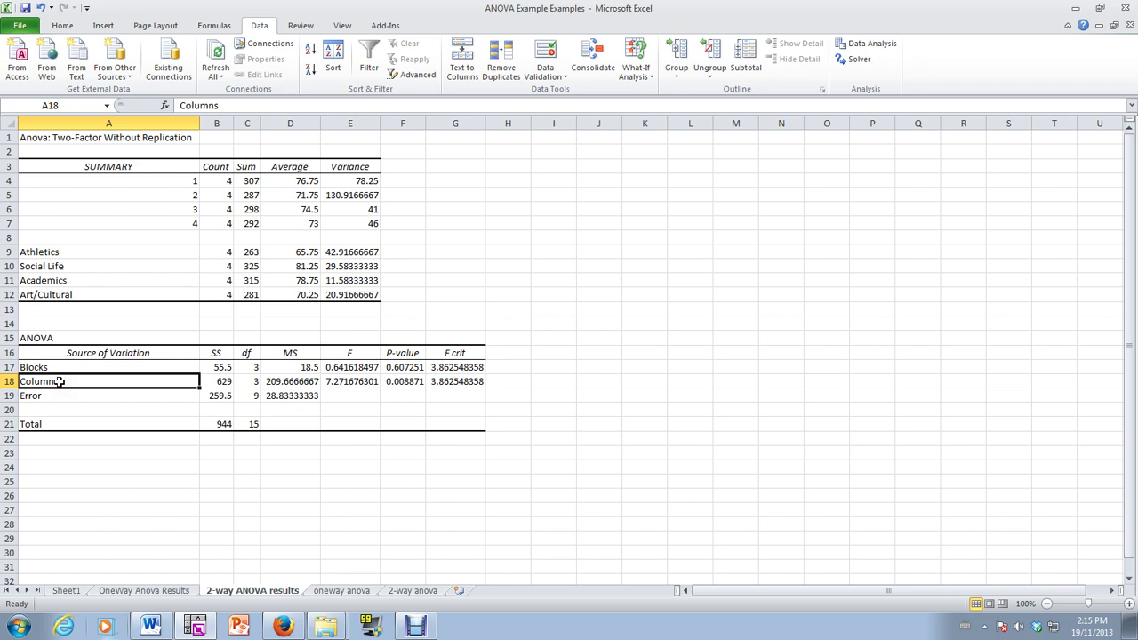
type("Groups")
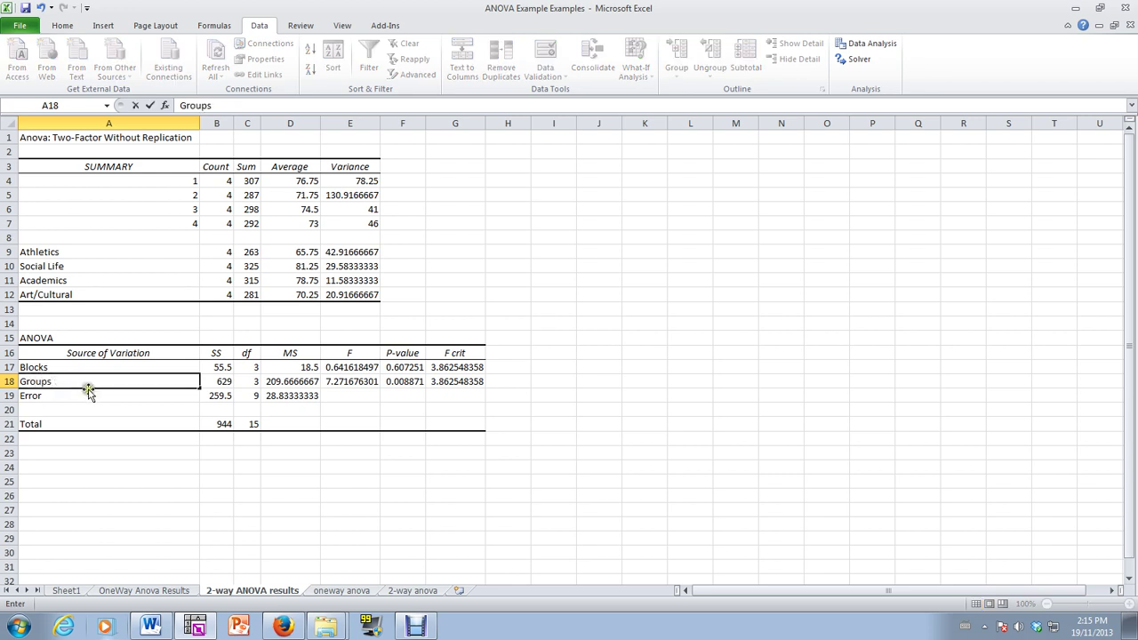
left_click(88, 396)
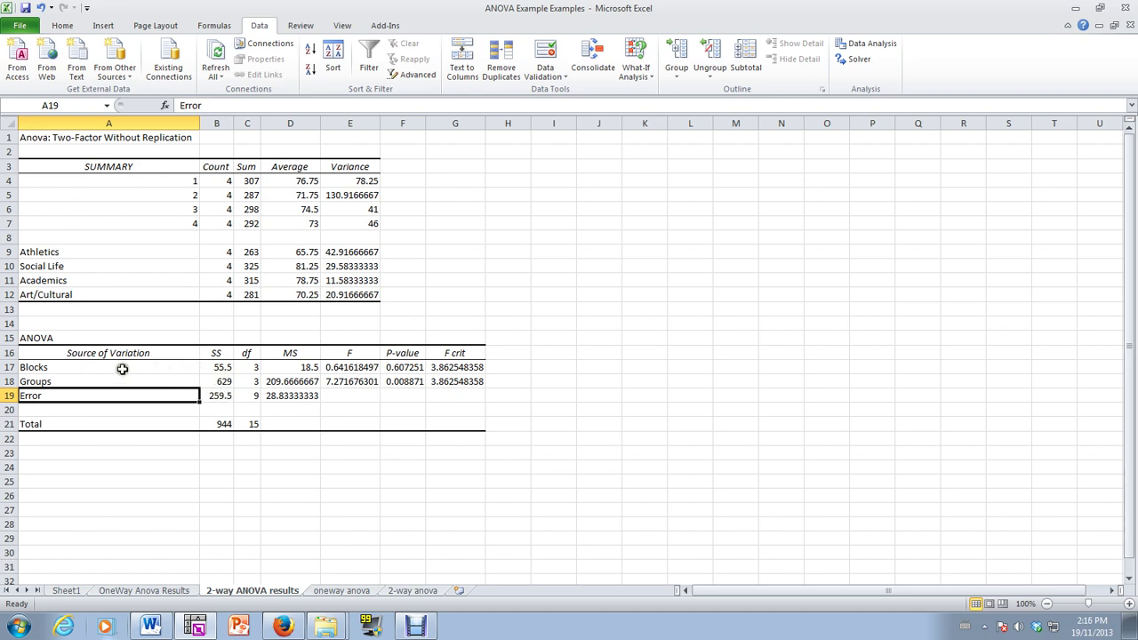
left_click(219, 381)
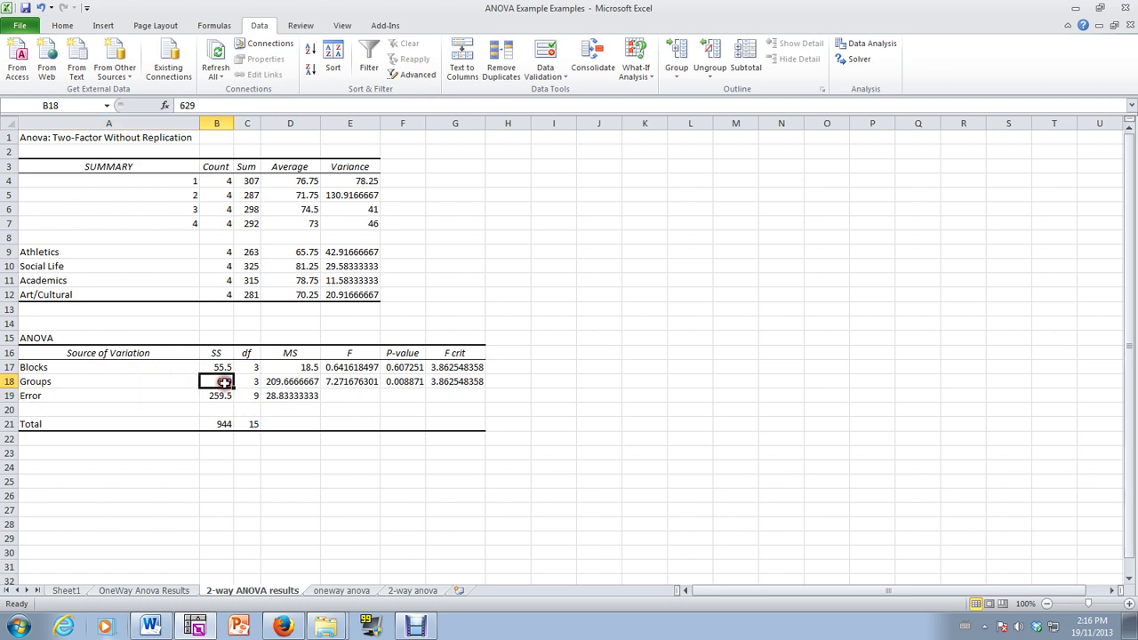
left_click(219, 396)
left_click(226, 425)
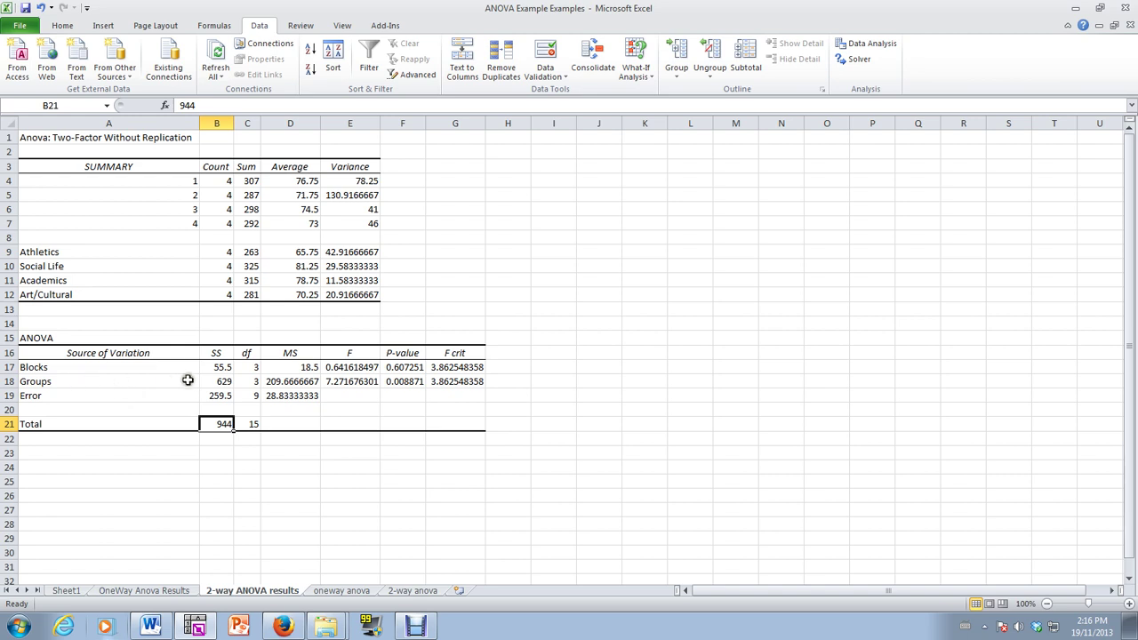
left_click(277, 381)
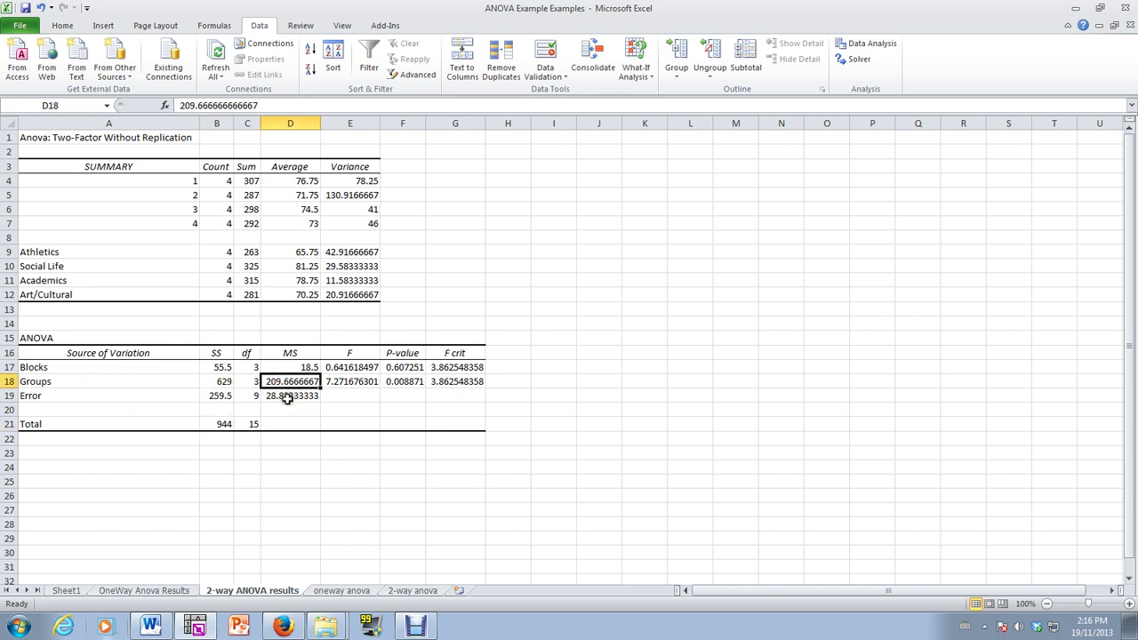
left_click(289, 397)
left_click(344, 381)
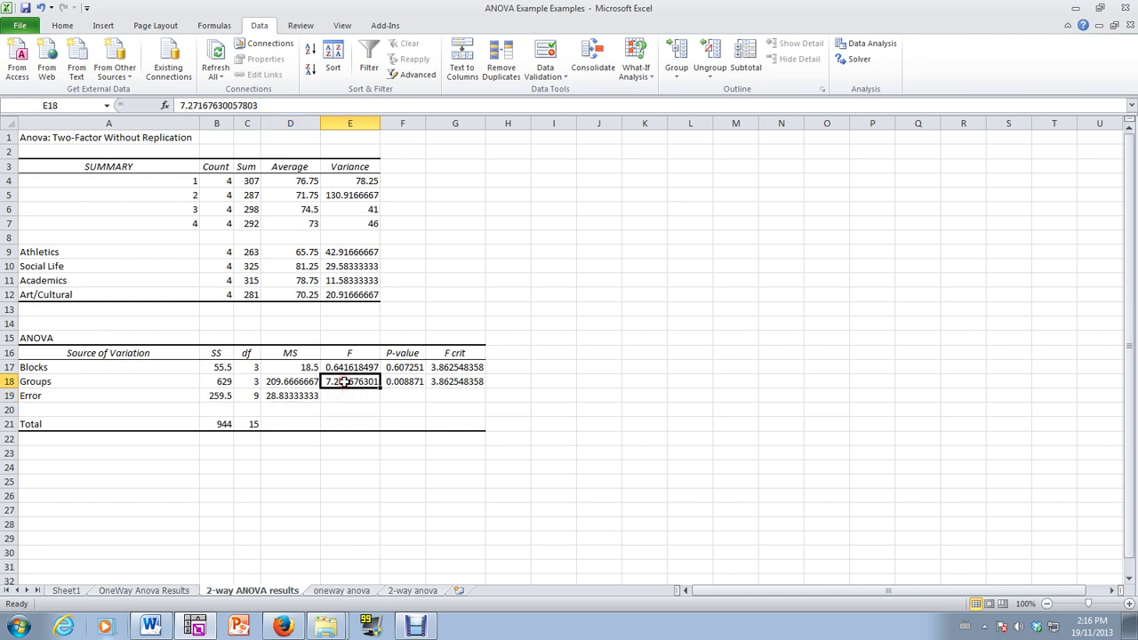
left_click(414, 382)
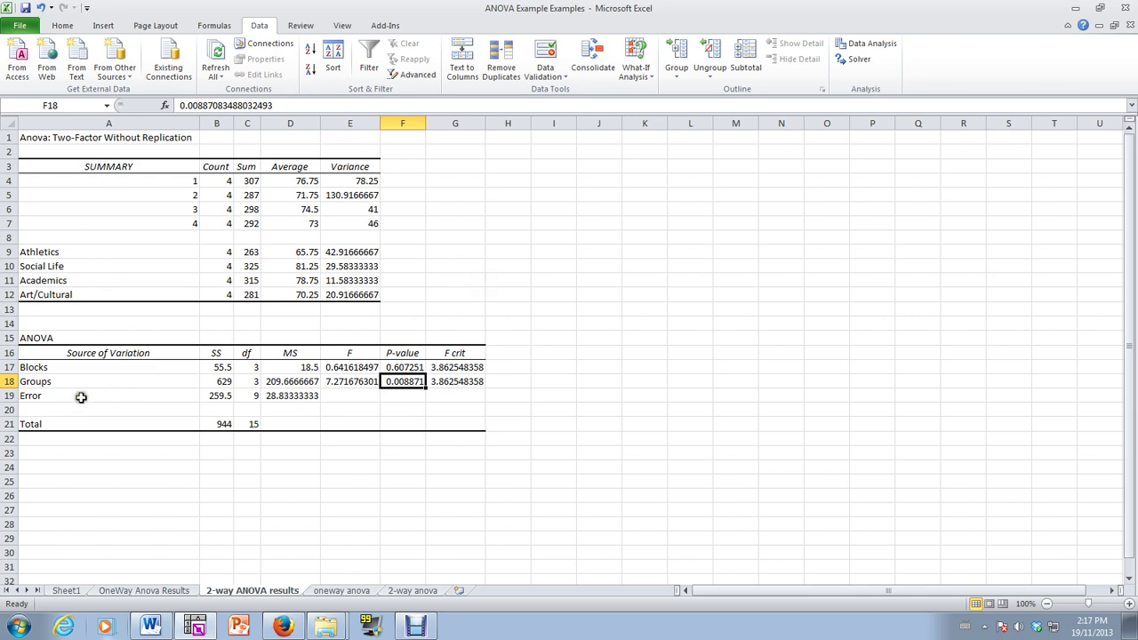
left_click(74, 369)
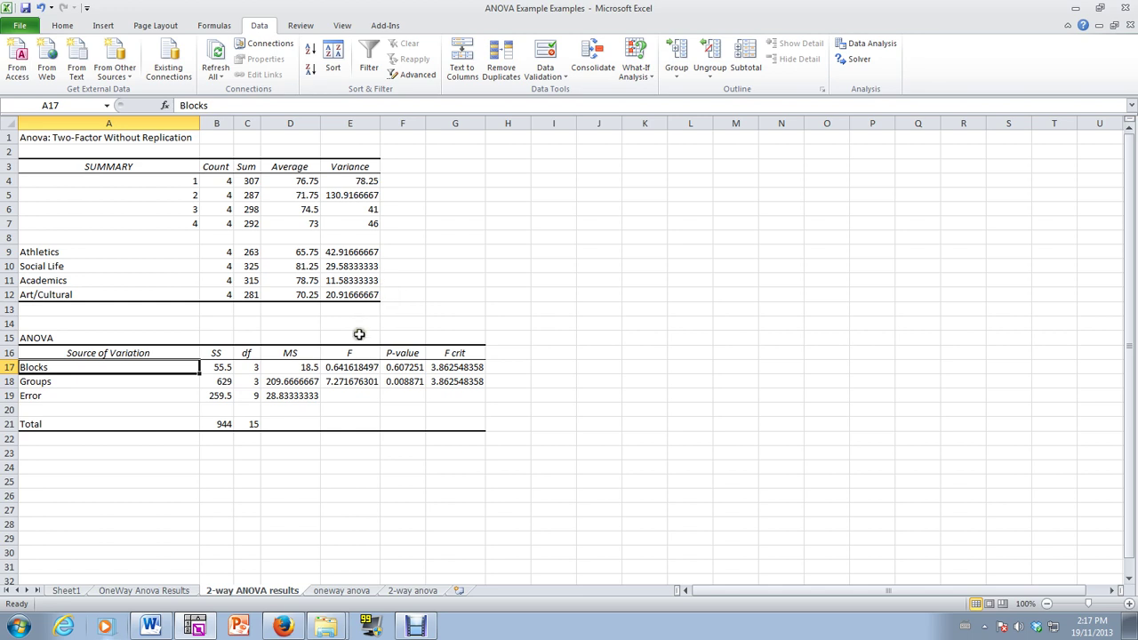
left_click(219, 366)
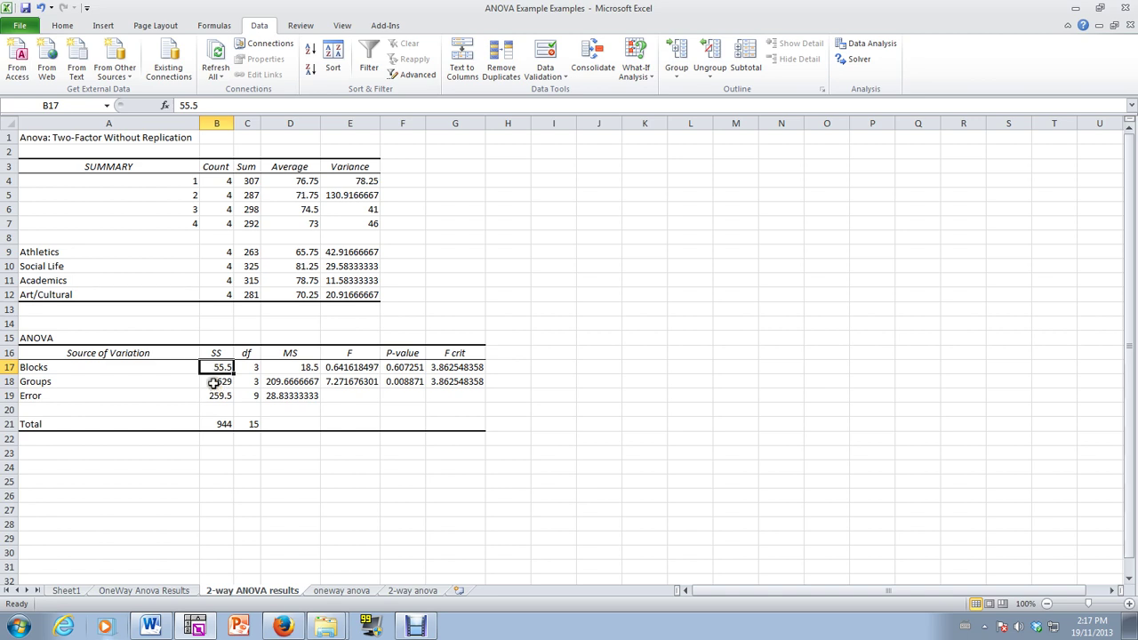
left_click(217, 381)
left_click(217, 396)
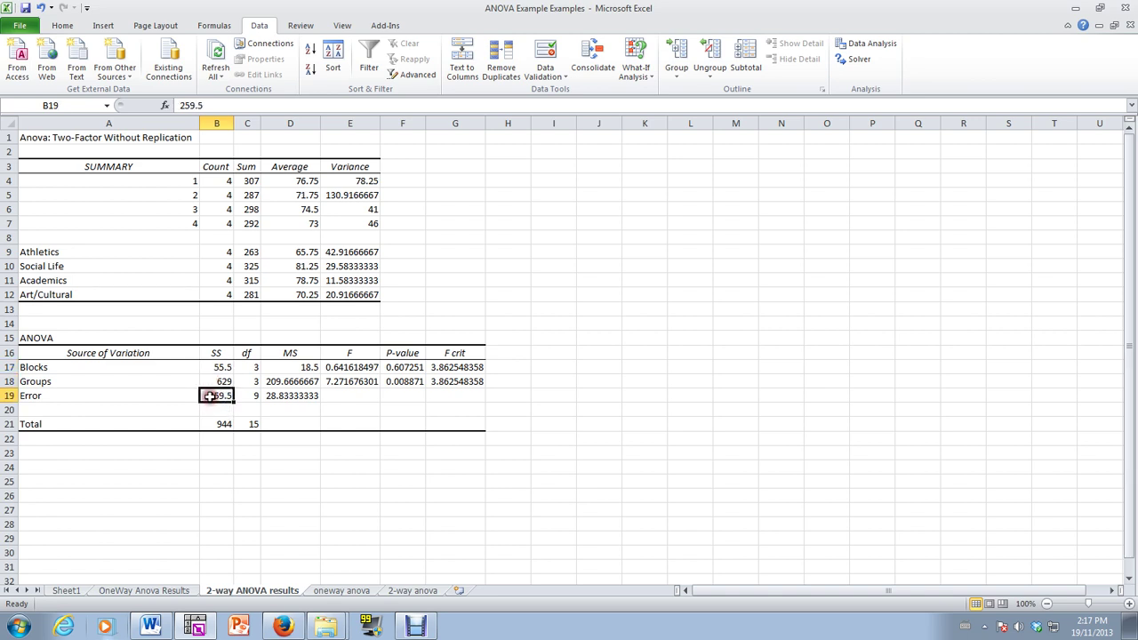
left_click(216, 425)
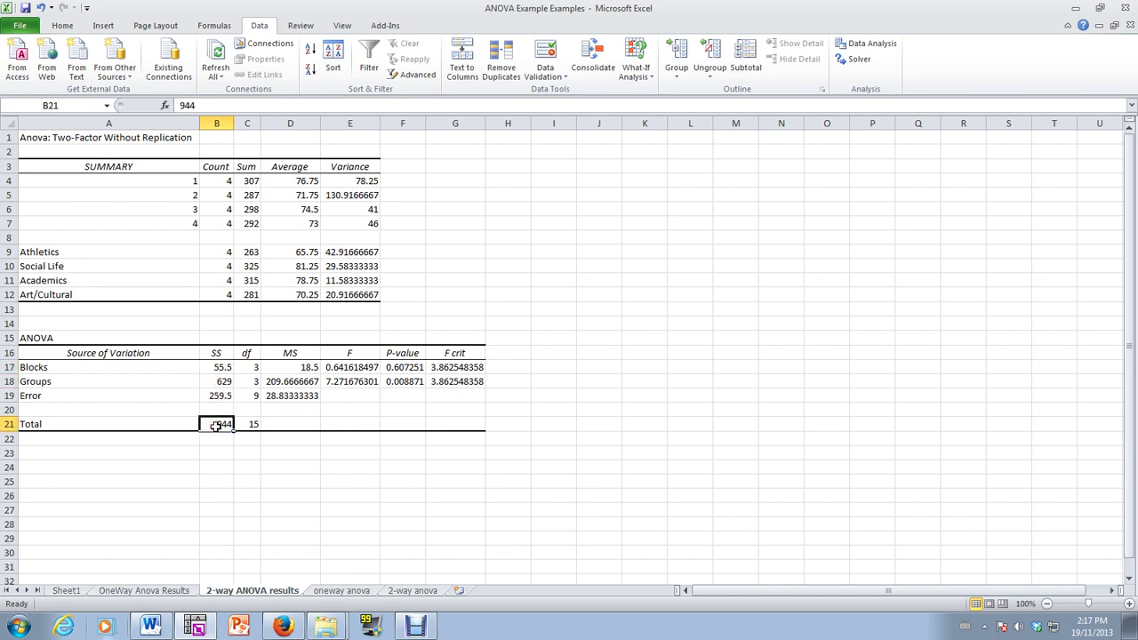
left_click(248, 371)
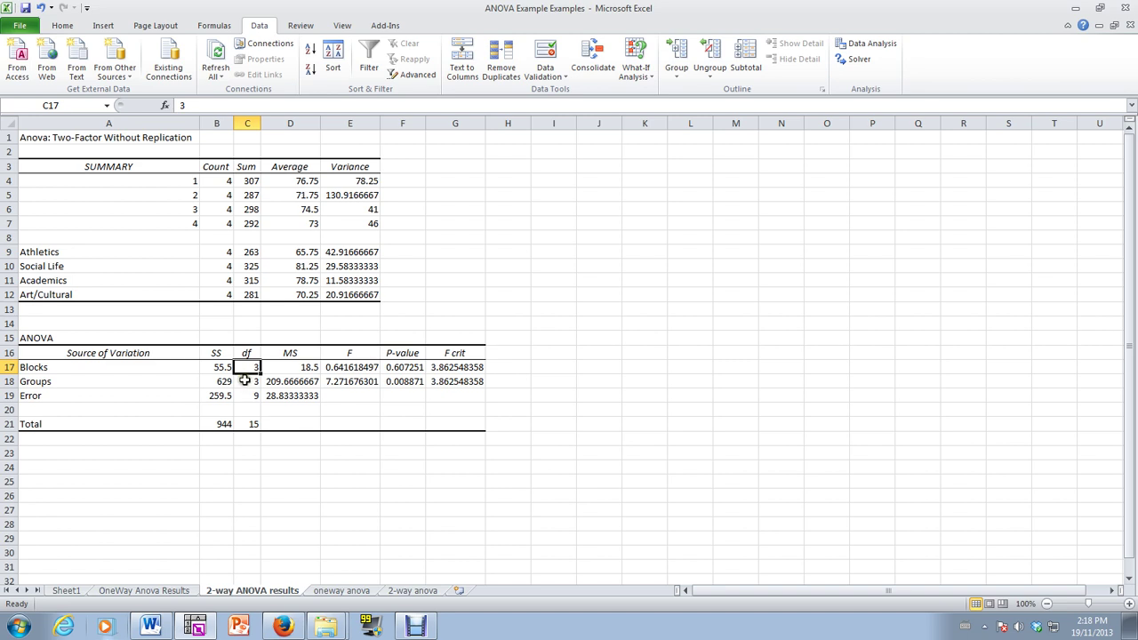
left_click(241, 381)
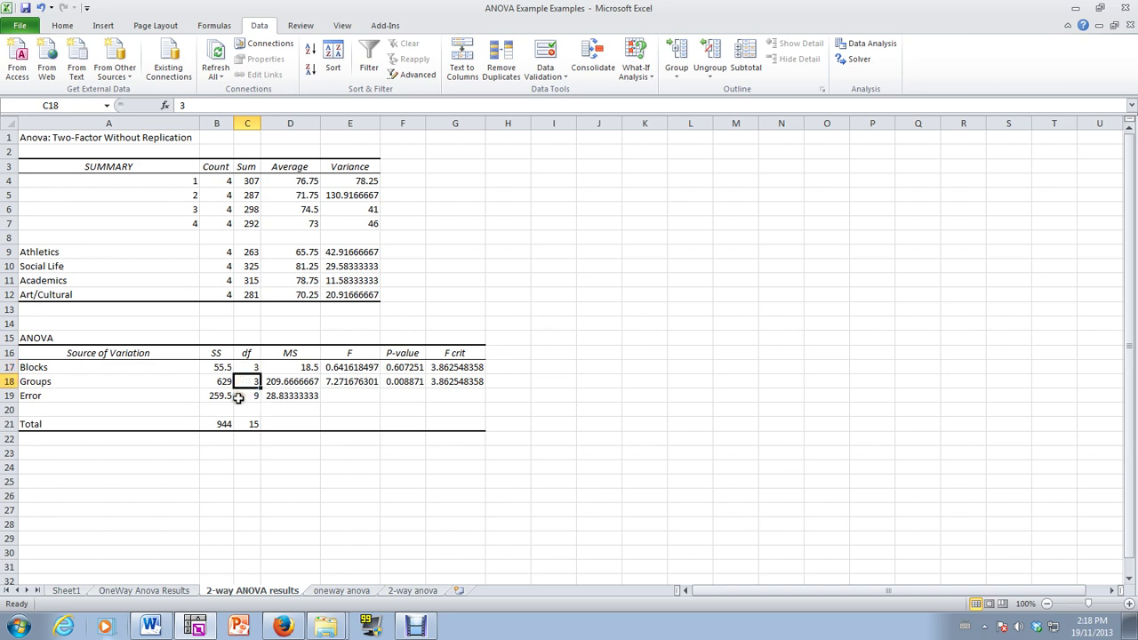
left_click(243, 396)
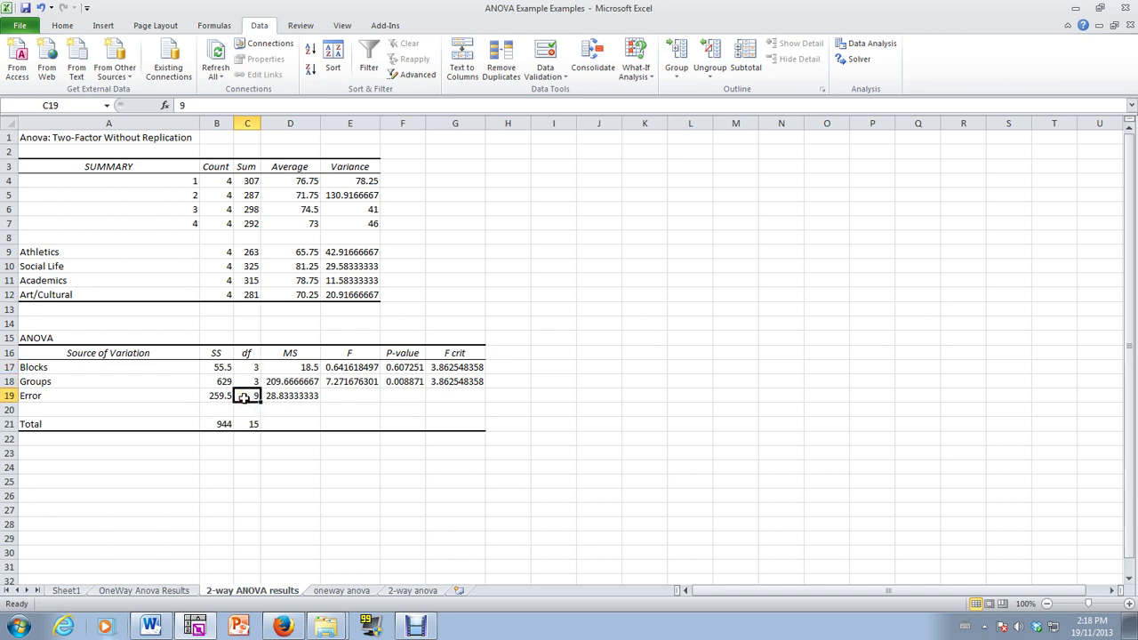
left_click(244, 426)
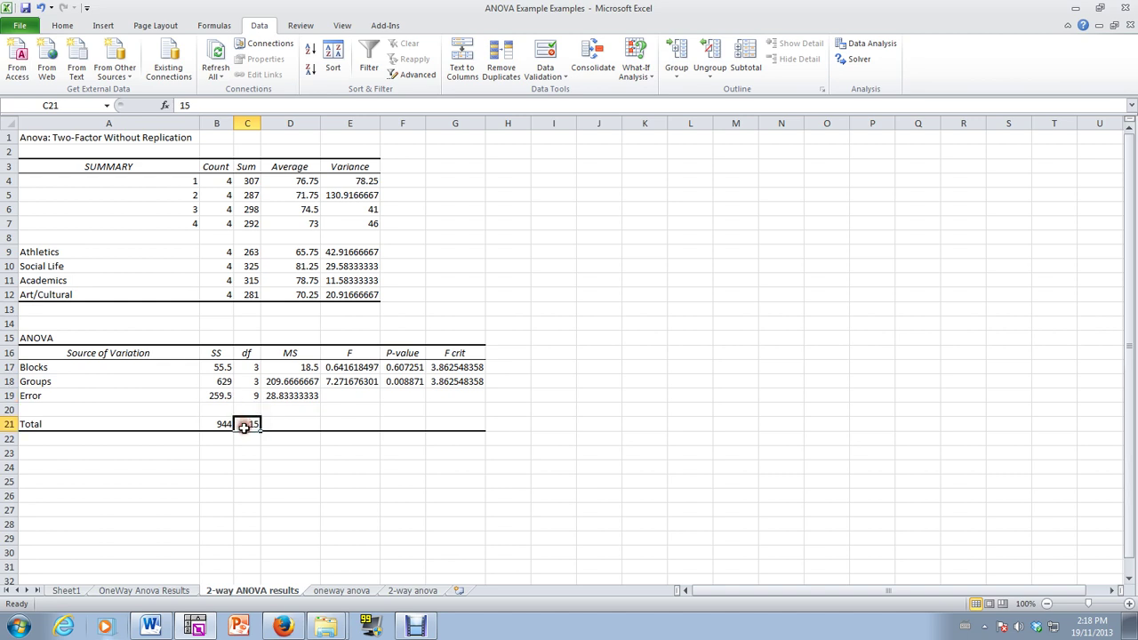
left_click(287, 367)
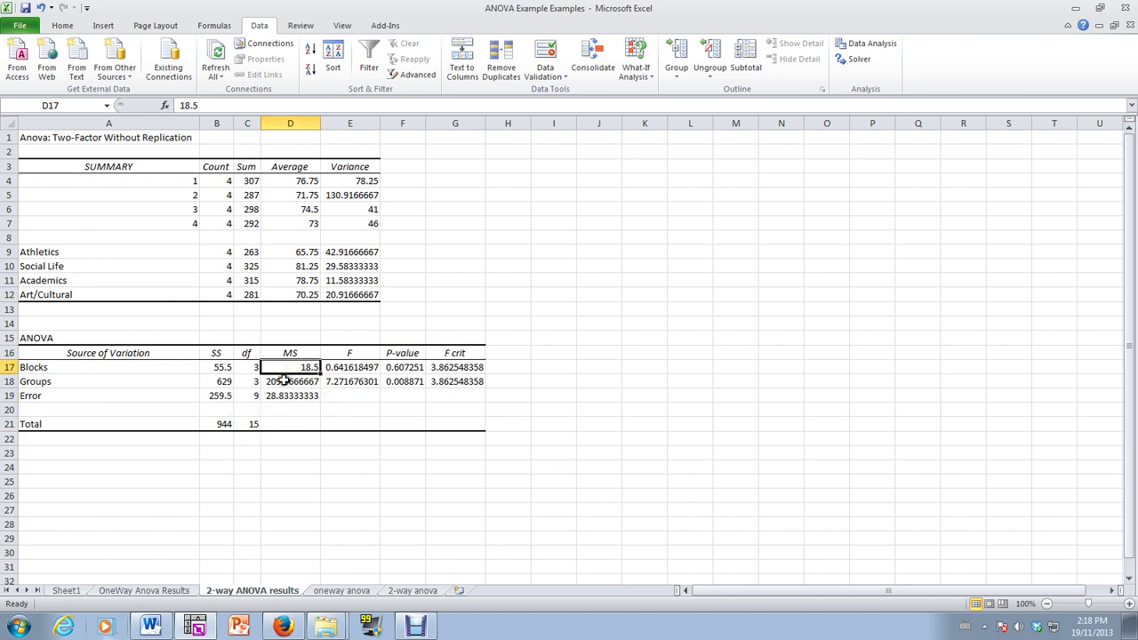
left_click(283, 381)
left_click(275, 397)
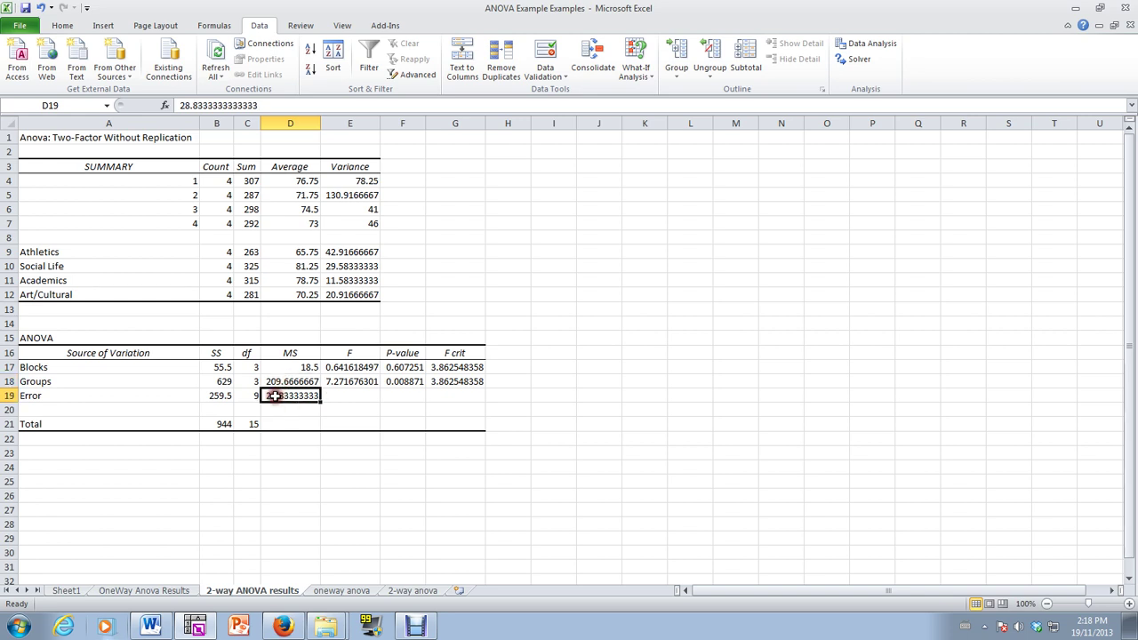
left_click(347, 369)
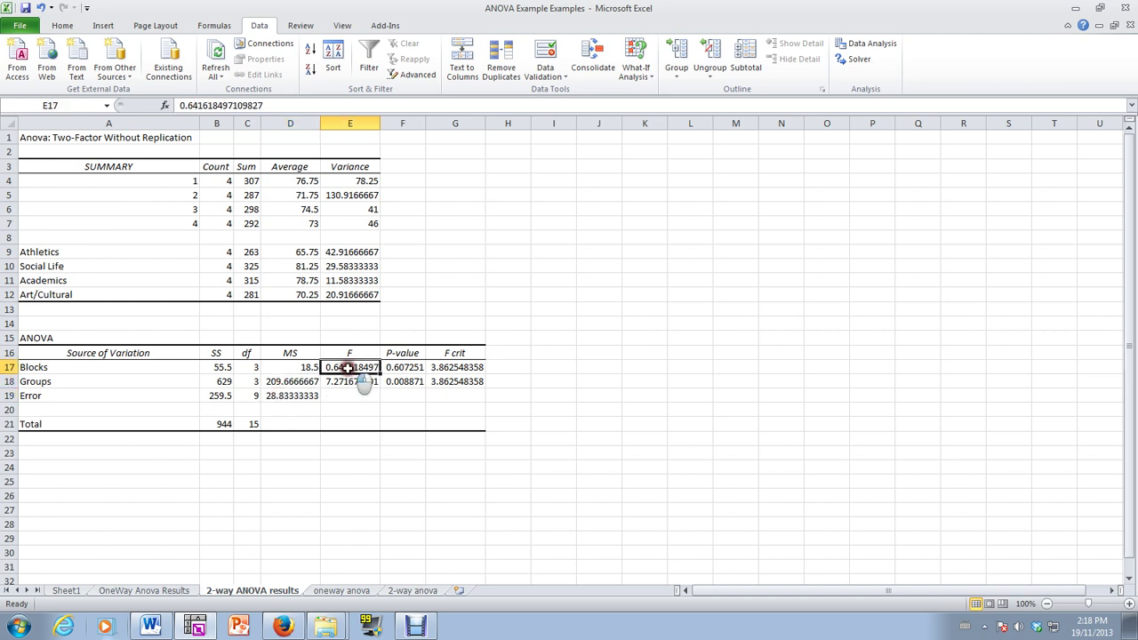
left_click(288, 399)
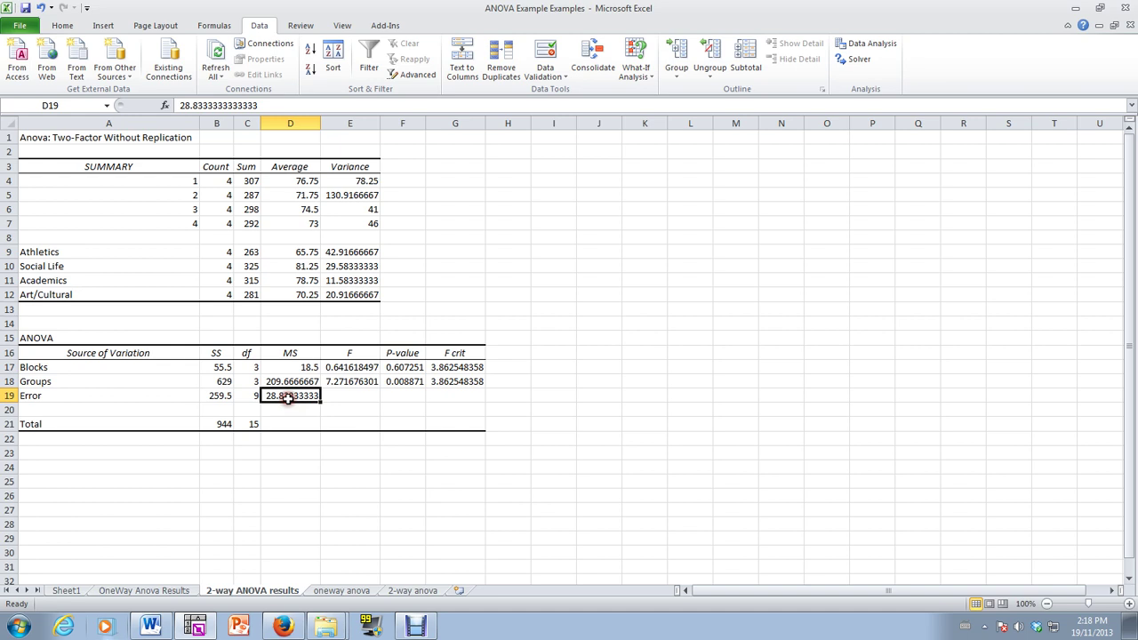
left_click(342, 380)
left_click(296, 381)
left_click(291, 395)
left_click(341, 383)
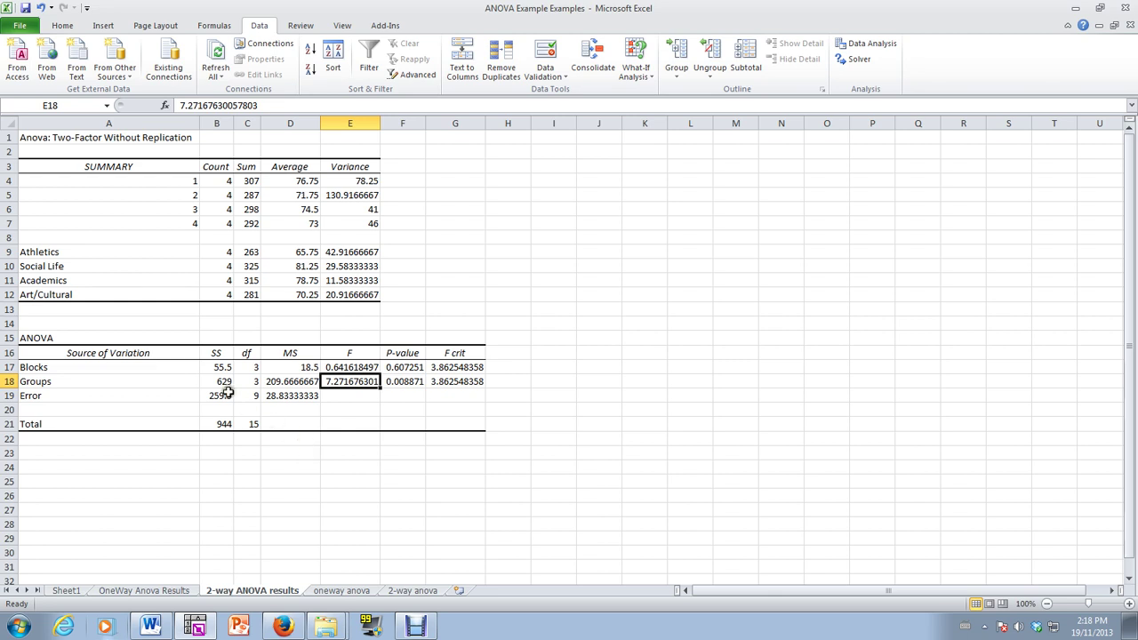
left_click_drag(221, 366, 221, 397)
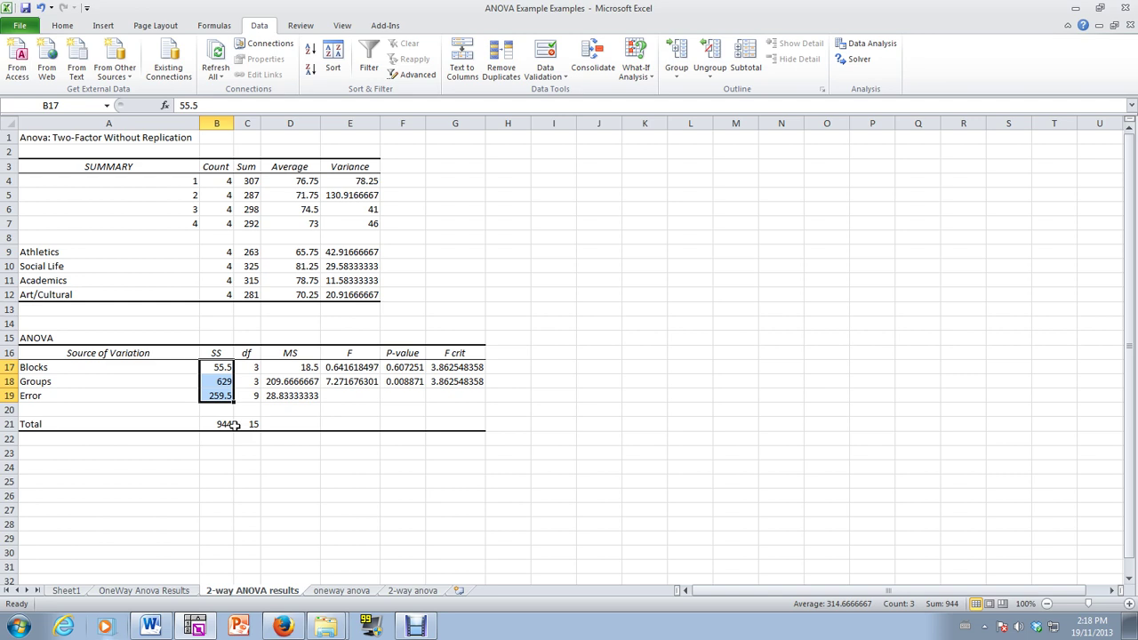